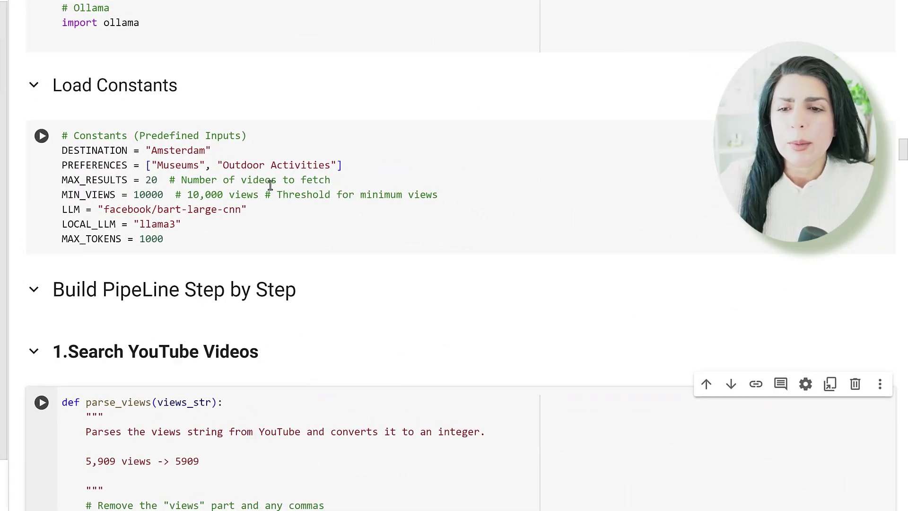
- Review how preferences_query feeds the YouTube search call with limit=max_results
left_click(342, 165)
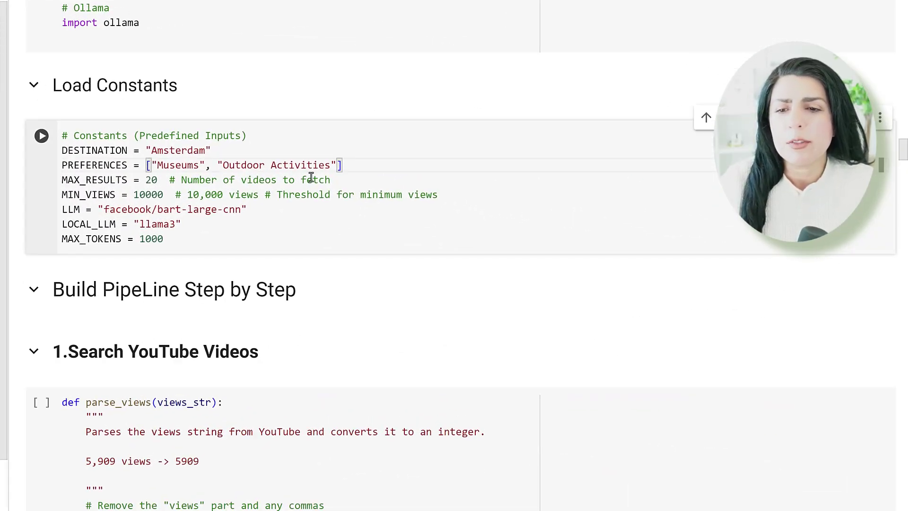
left_click(150, 165)
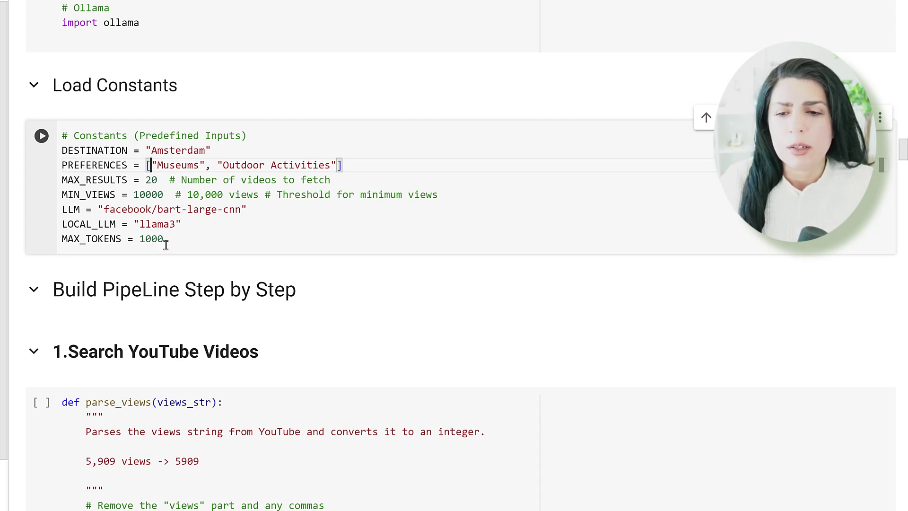
scroll(166, 246, "down", 5)
scroll(187, 270, "down", 2)
scroll(185, 267, "down", 3)
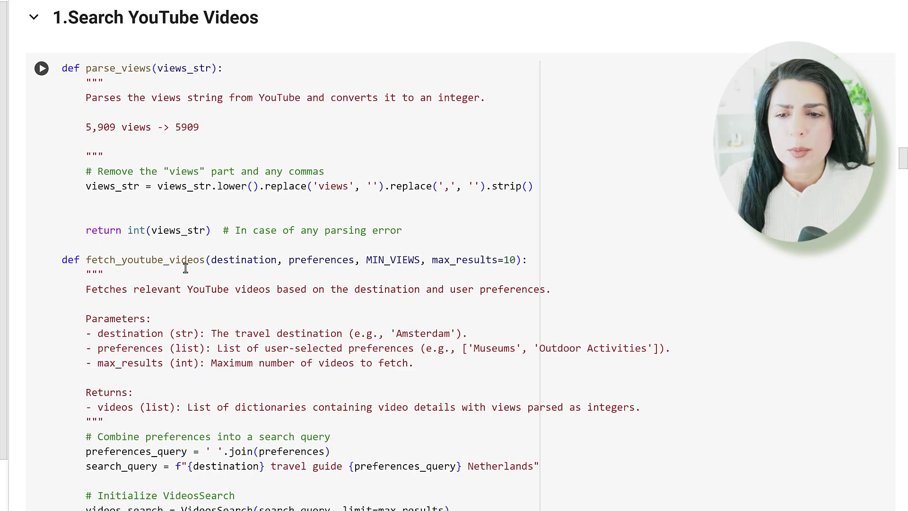
scroll(186, 267, "down", 4)
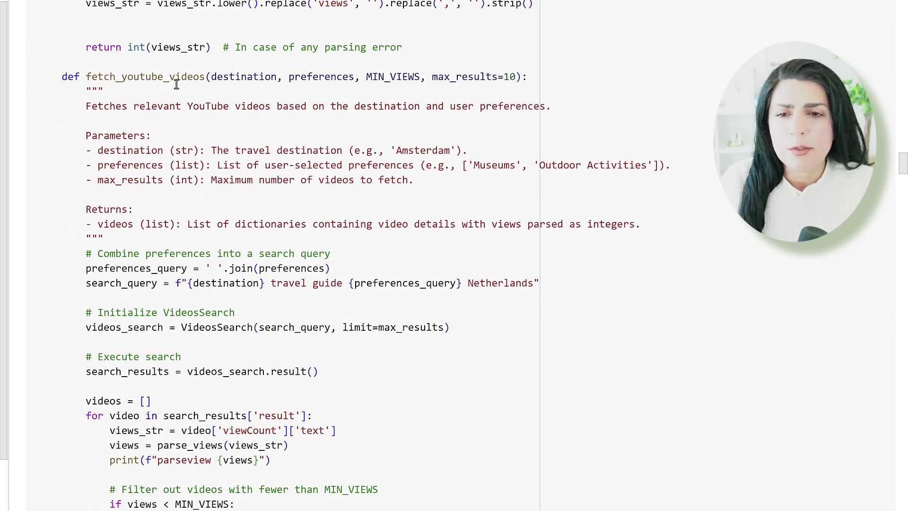
scroll(172, 236, "down", 2)
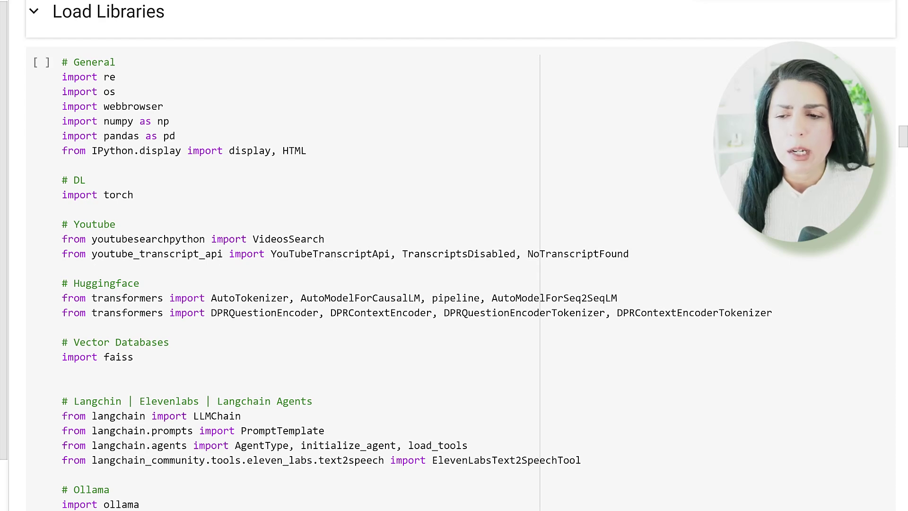
scroll(138, 271, "down", 3)
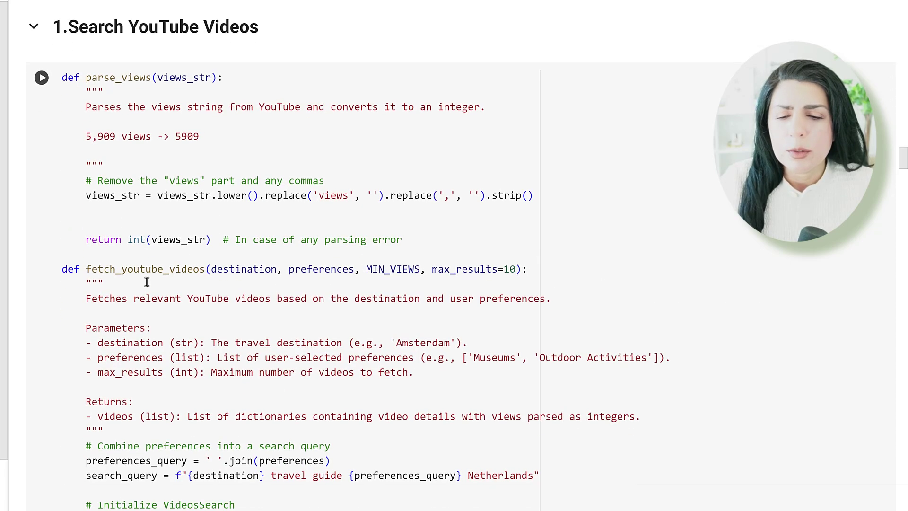
scroll(121, 276, "down", 3)
scroll(106, 256, "down", 3)
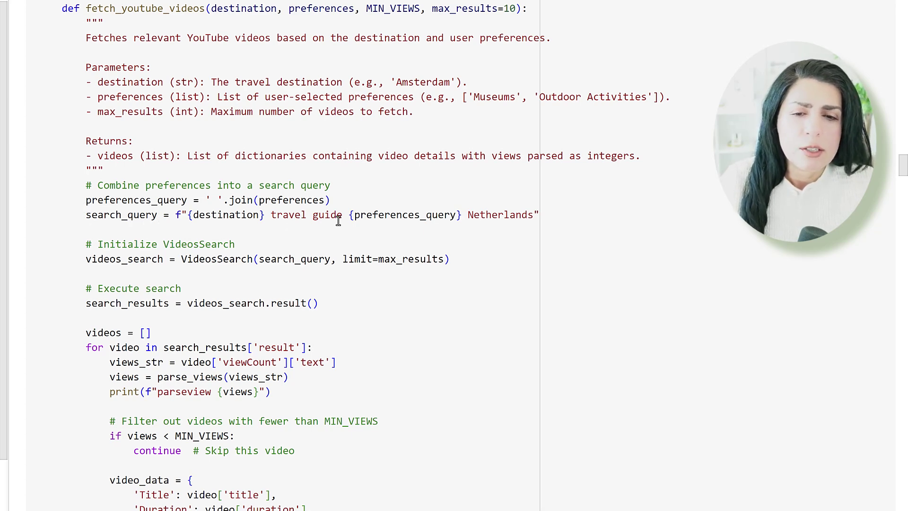
left_click(235, 216)
left_click(427, 217)
scroll(263, 267, "down", 3)
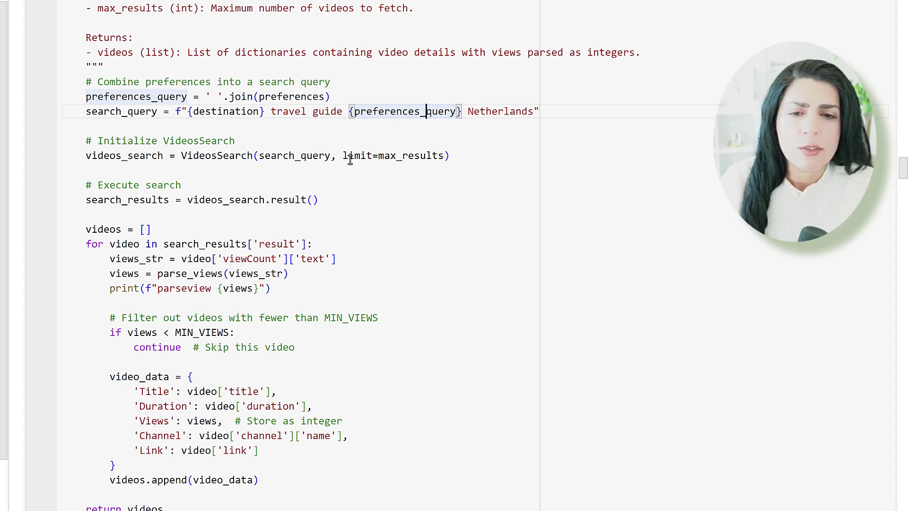
left_click_drag(343, 157, 450, 158)
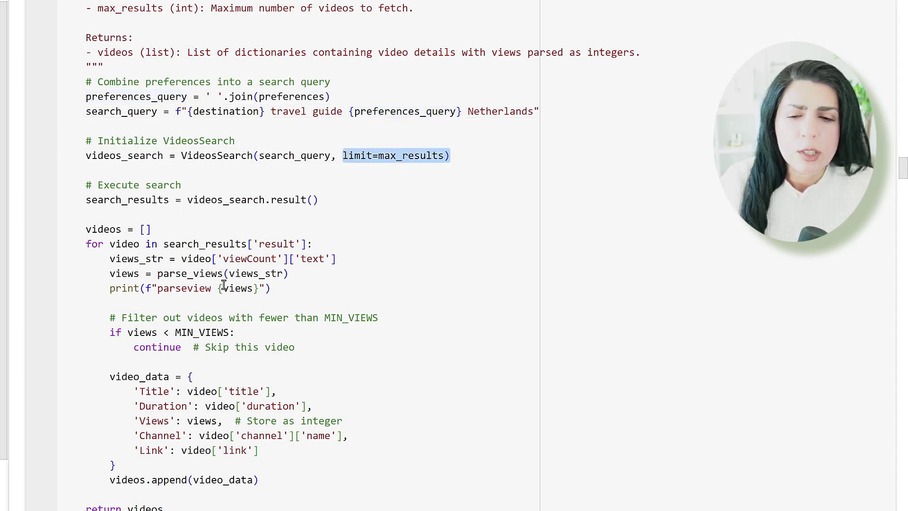
scroll(224, 283, "down", 2)
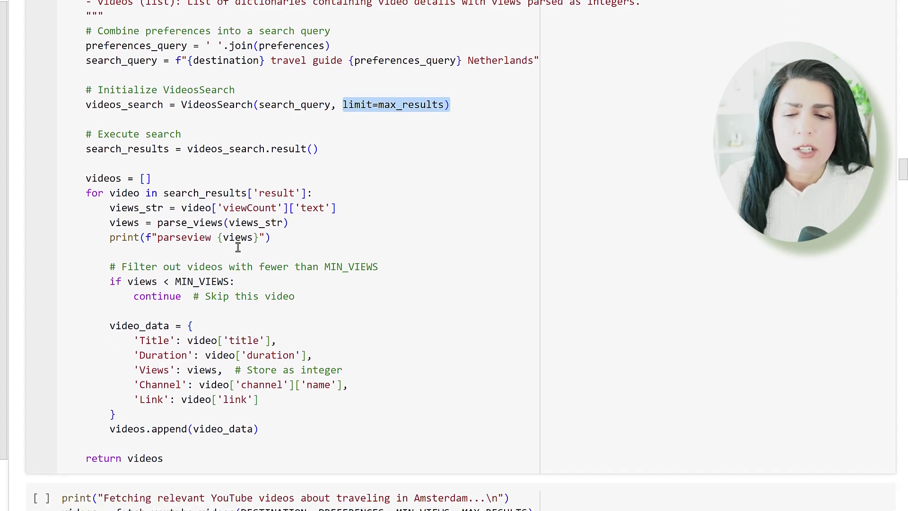
scroll(150, 221, "up", 2)
scroll(158, 142, "up", 4)
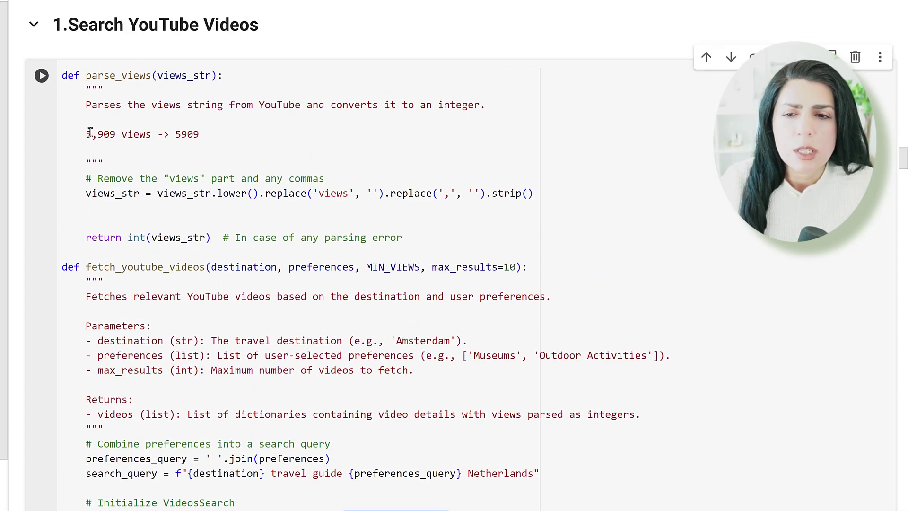
- Review parse_views converting '5,909 views' to 5909 via the views_str cleanup
left_click_drag(85, 134, 204, 132)
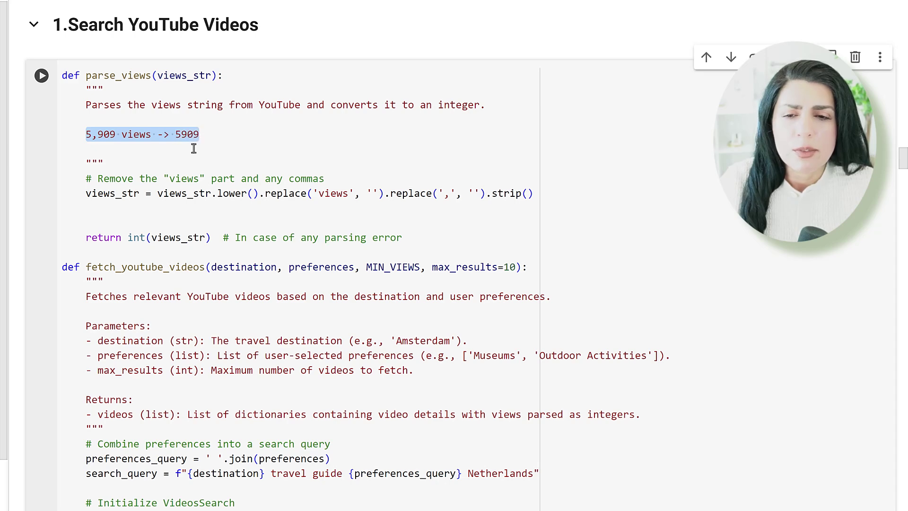
left_click(199, 193)
left_click(377, 193)
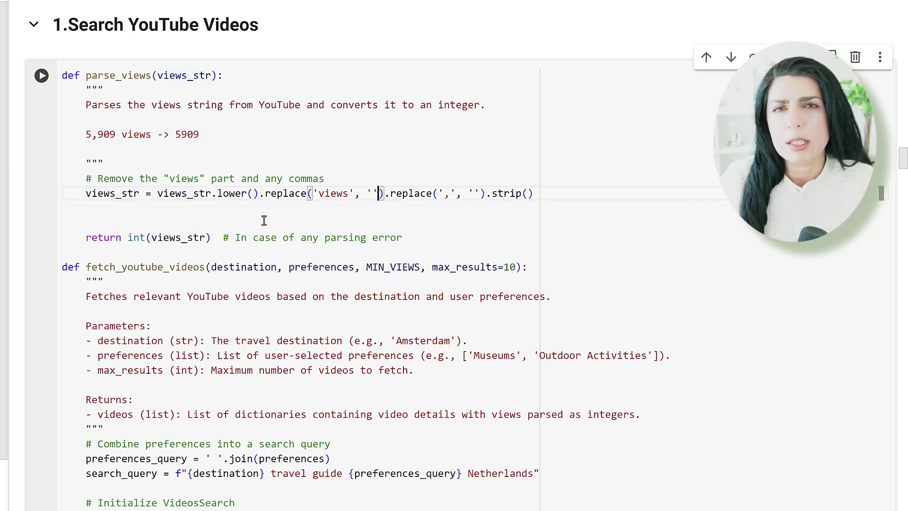
scroll(265, 221, "down", 3)
scroll(264, 221, "down", 5)
scroll(264, 220, "down", 4)
scroll(264, 221, "down", 4)
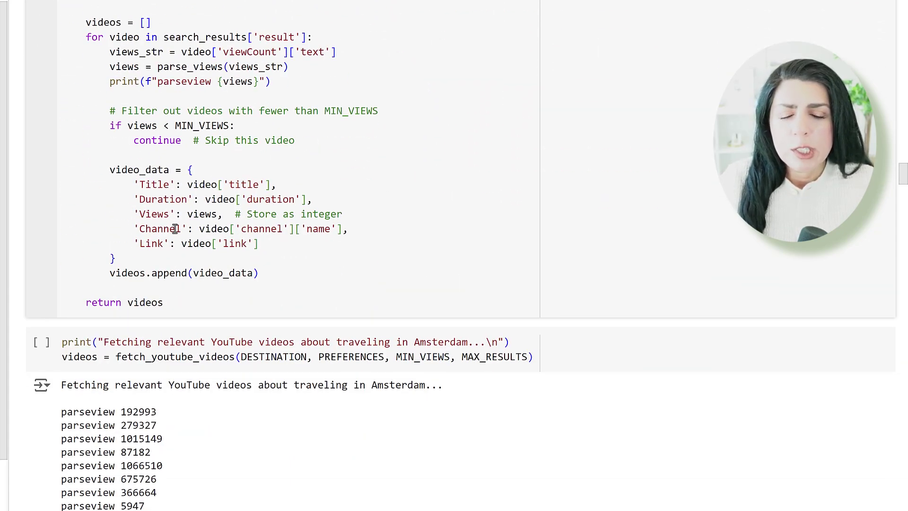
scroll(234, 247, "down", 3)
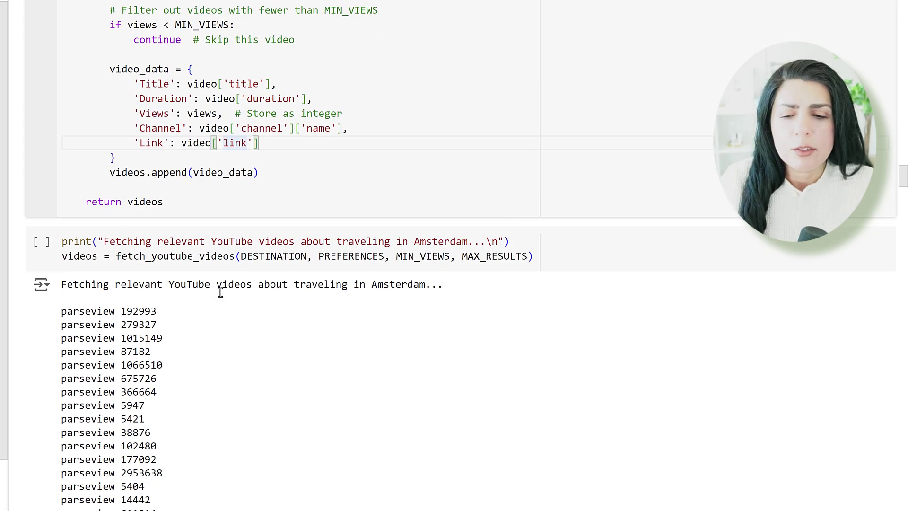
scroll(171, 284, "down", 2)
- Scroll past the Amsterdam video count to the video links and open video 1 on YouTube
left_click(160, 201)
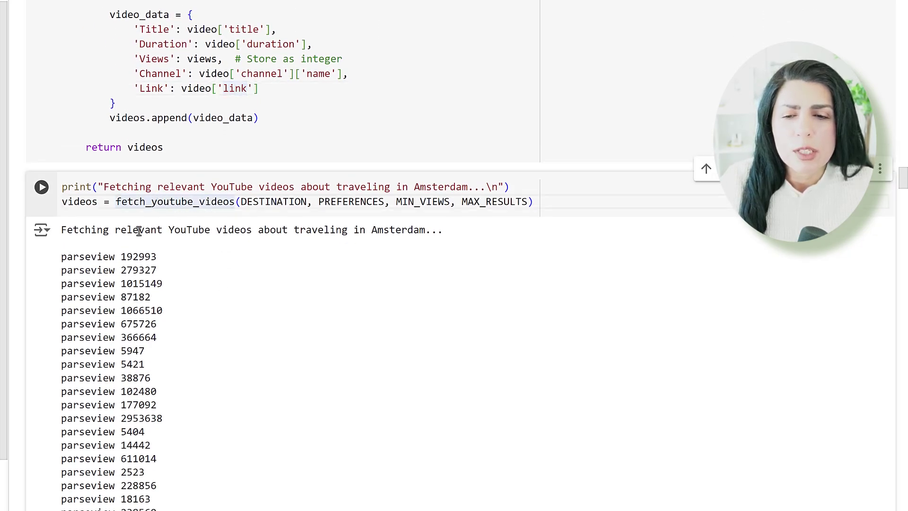
scroll(215, 128, "up", 3)
left_click_drag(235, 74, 110, 74)
scroll(164, 212, "down", 3)
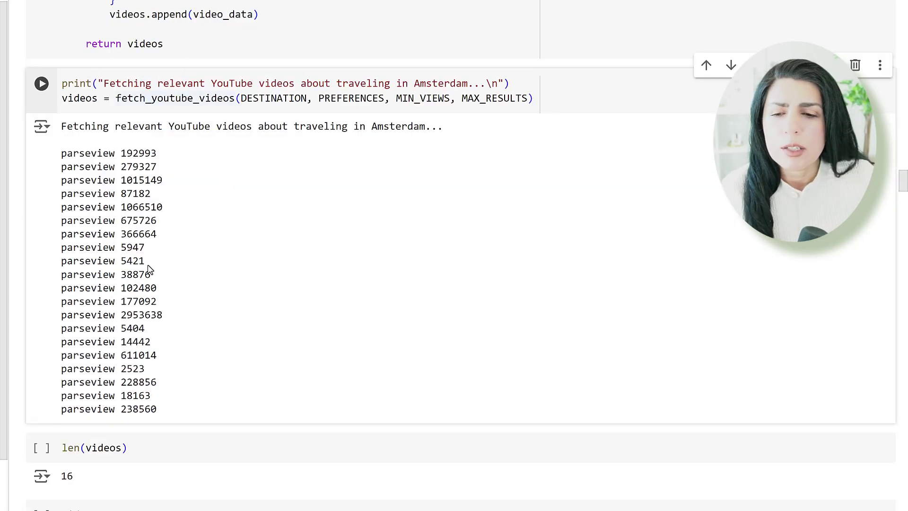
mouse_move(145, 261)
left_mouse_down()
mouse_move(71, 261)
mouse_move(61, 247)
left_mouse_up()
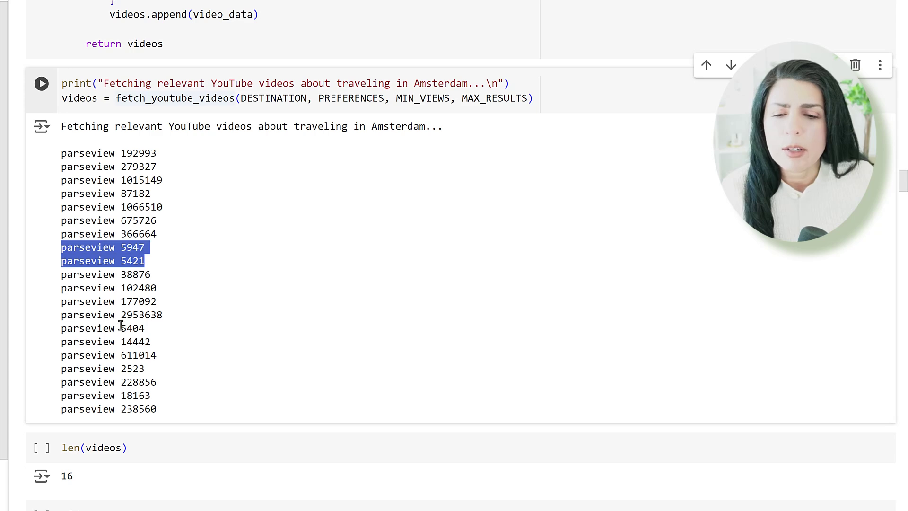
scroll(114, 298, "down", 3)
left_click(113, 346)
scroll(113, 346, "down", 2)
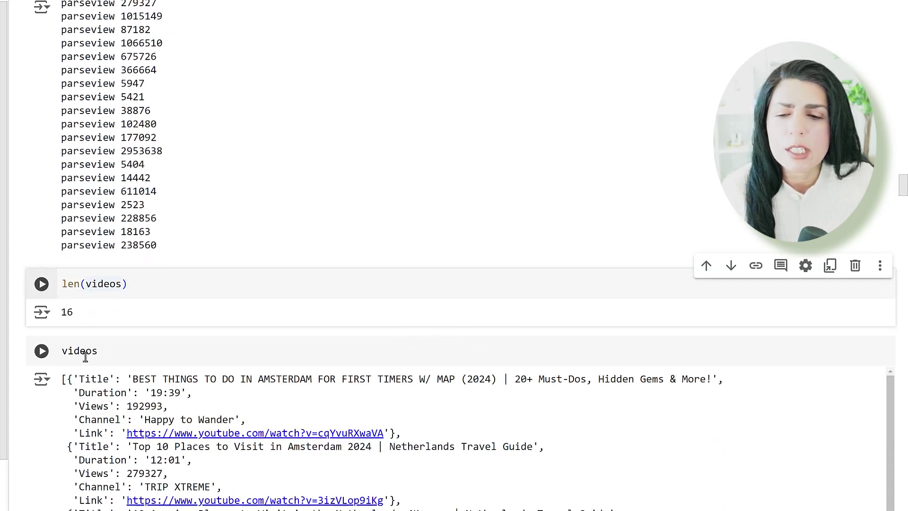
scroll(85, 356, "down", 2)
scroll(128, 351, "down", 8)
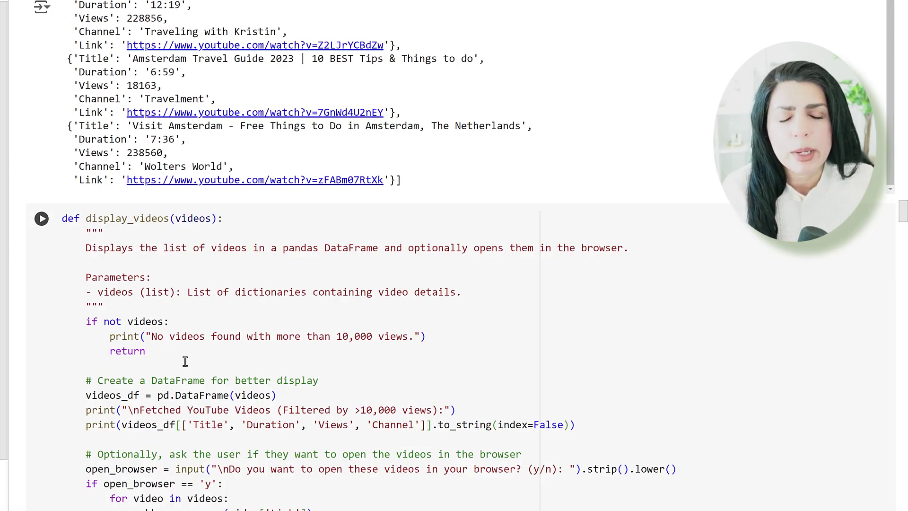
scroll(159, 346, "down", 3)
scroll(185, 358, "down", 10)
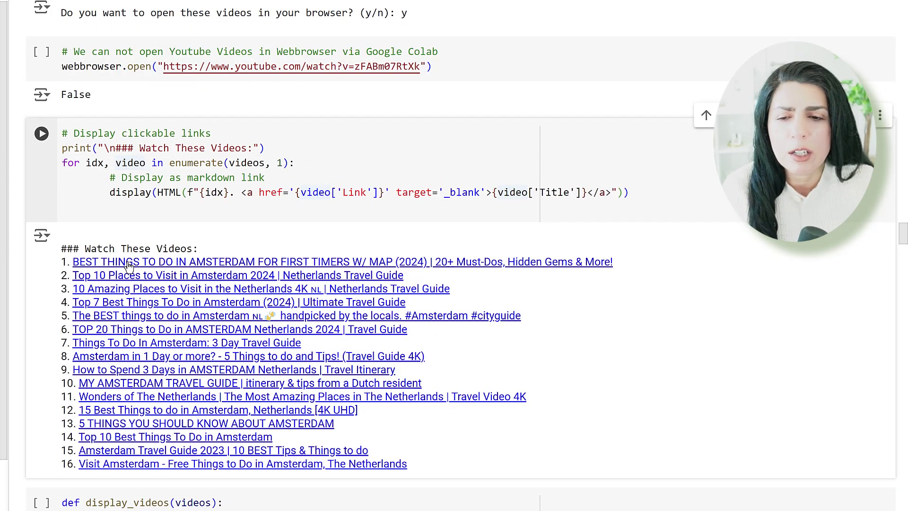
left_click(129, 263)
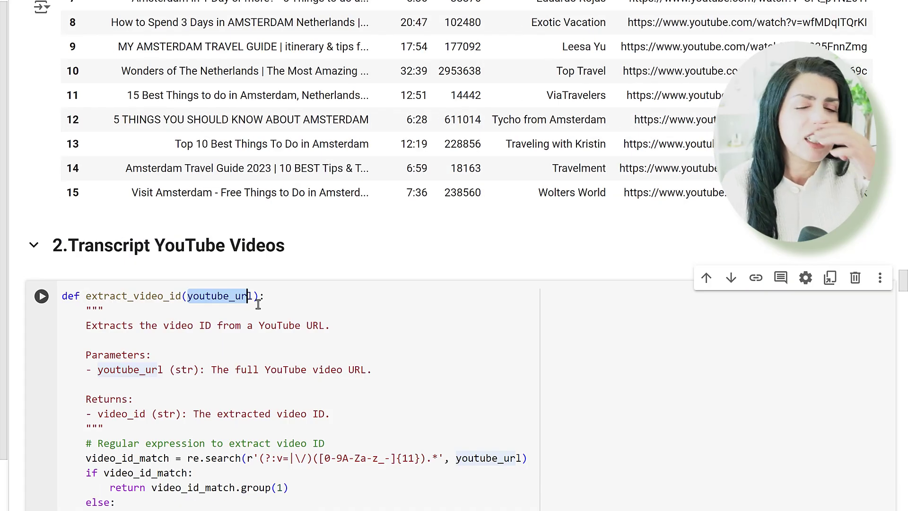
- Review extract_video_id with example ID abcd1234EFG and video_id passed to get_transcript
left_click(258, 311)
scroll(258, 311, "down", 3)
scroll(213, 355, "down", 3)
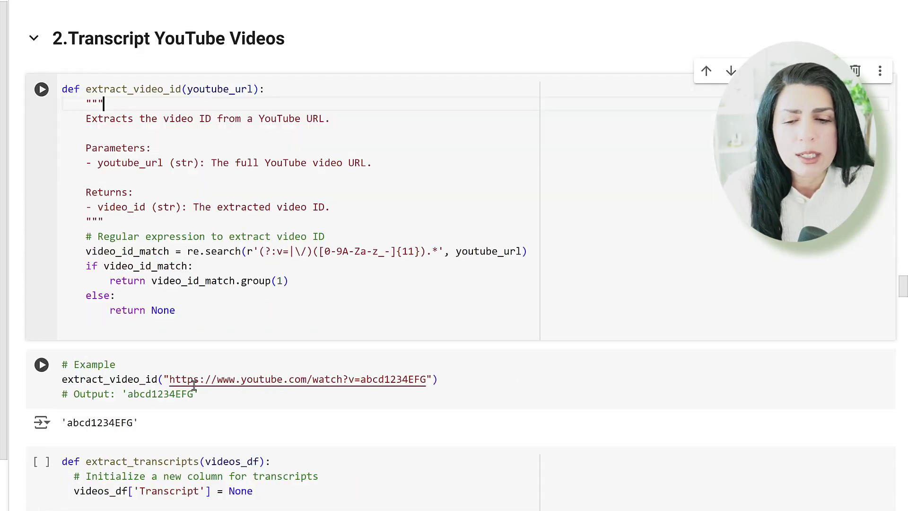
left_click_drag(360, 378, 426, 379)
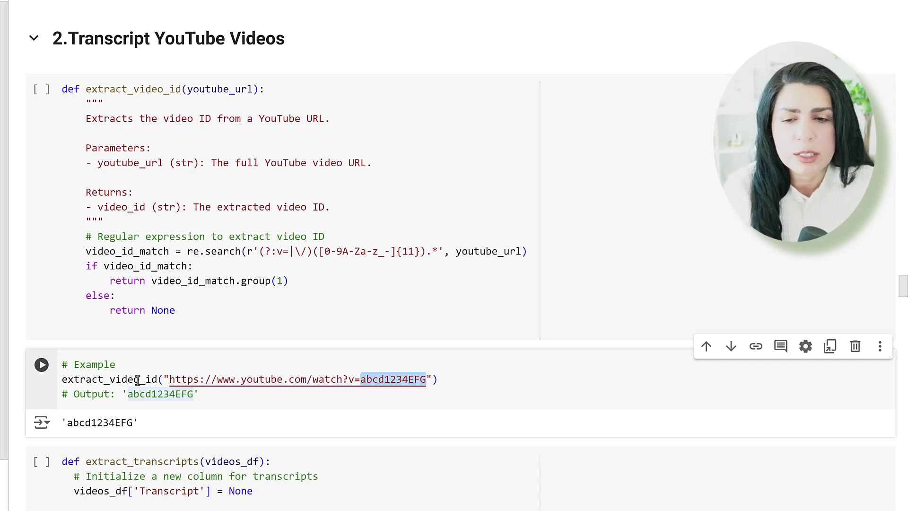
scroll(212, 284, "up", 2)
left_click_drag(277, 304, 289, 302)
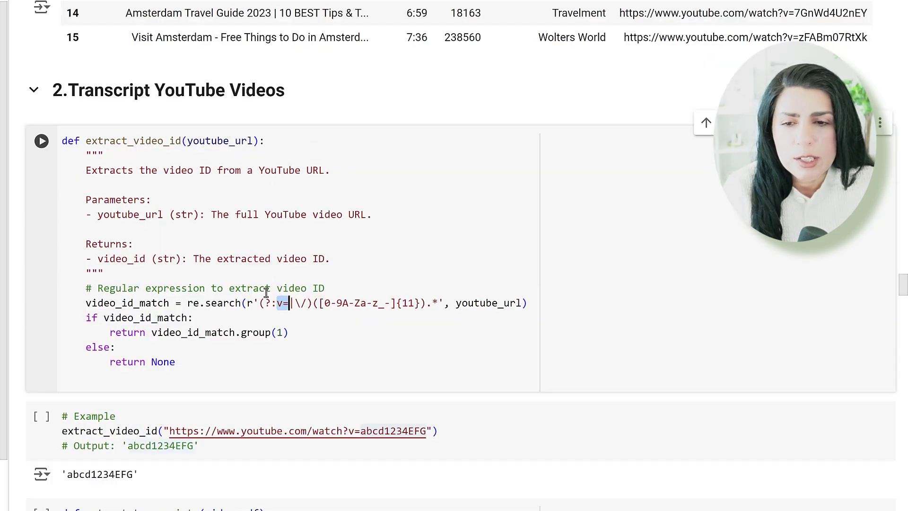
scroll(264, 293, "down", 5)
scroll(265, 293, "down", 5)
scroll(264, 293, "down", 4)
double_click(490, 187)
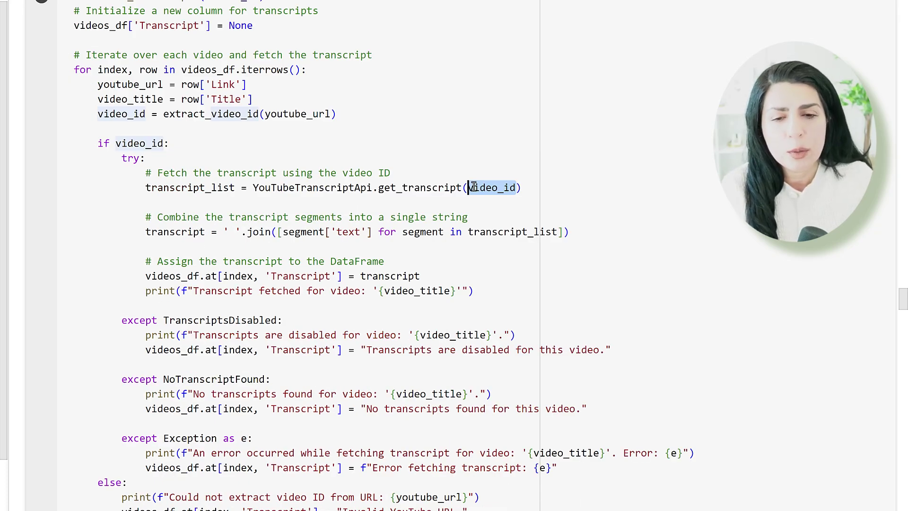
scroll(263, 215, "down", 3)
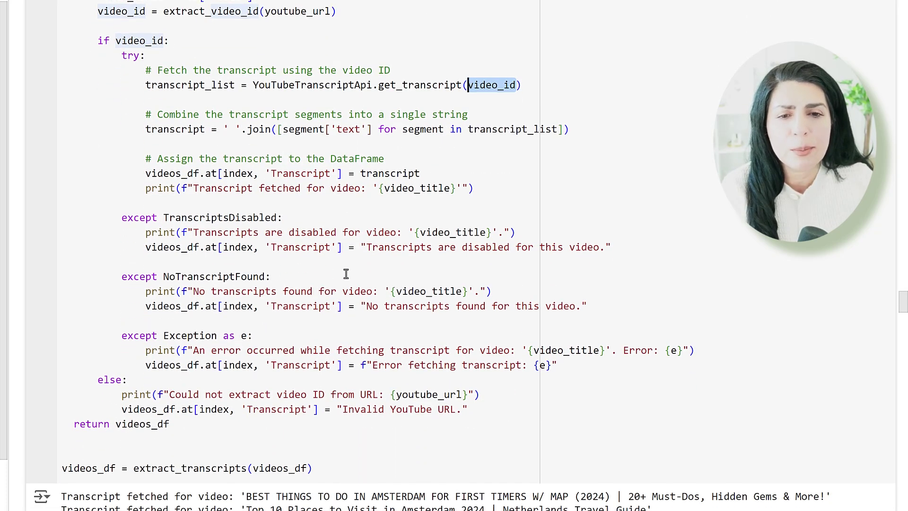
scroll(325, 274, "up", 2)
- Review the three transcript exception handlers, then the videos_df Transcript column
left_click(401, 298)
double_click(383, 299)
left_click(379, 357)
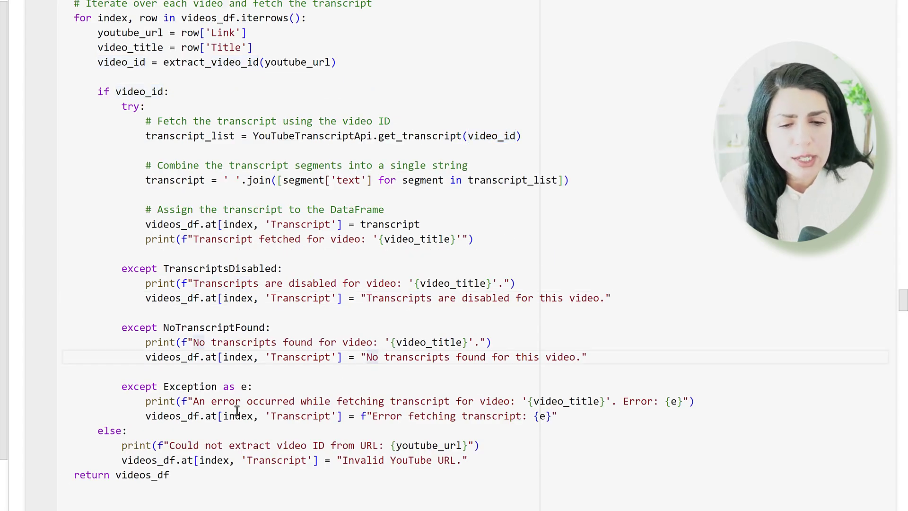
double_click(438, 416)
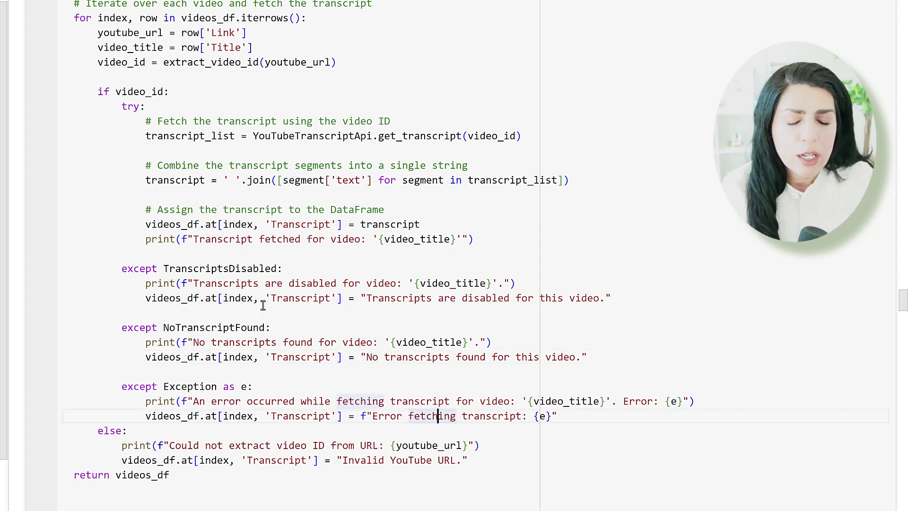
left_click_drag(121, 267, 589, 421)
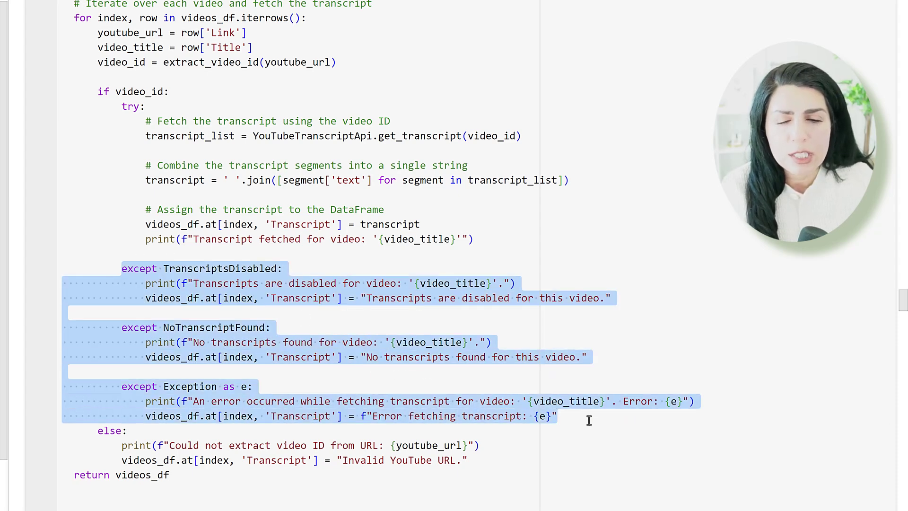
left_click(124, 106)
left_click(206, 254)
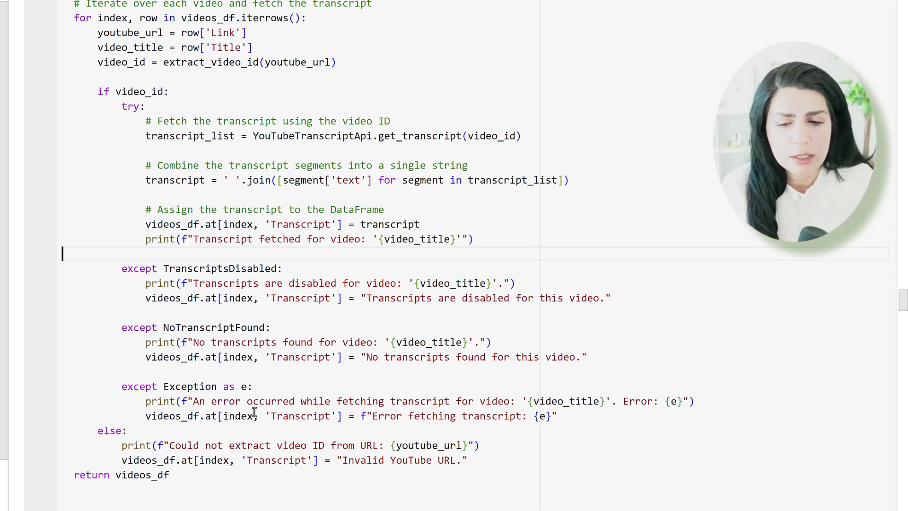
double_click(145, 460)
scroll(64, 355, "down", 4)
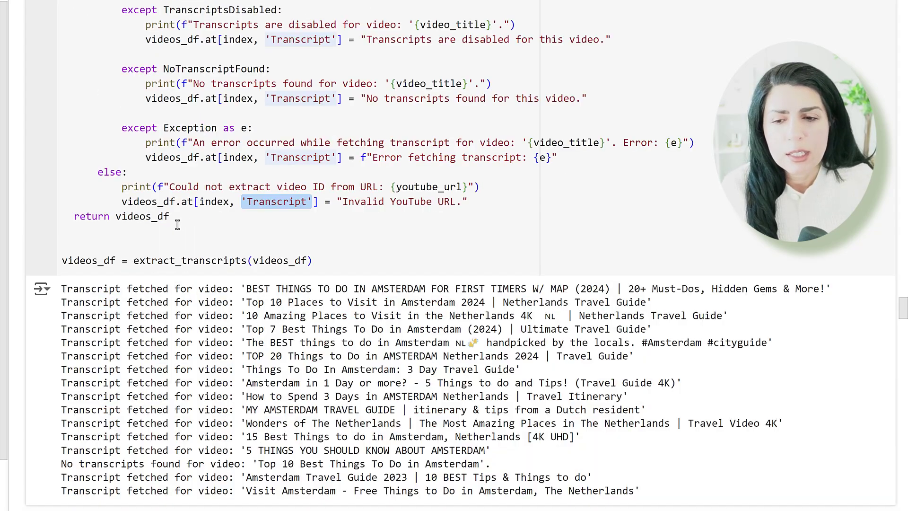
scroll(62, 299, "down", 5)
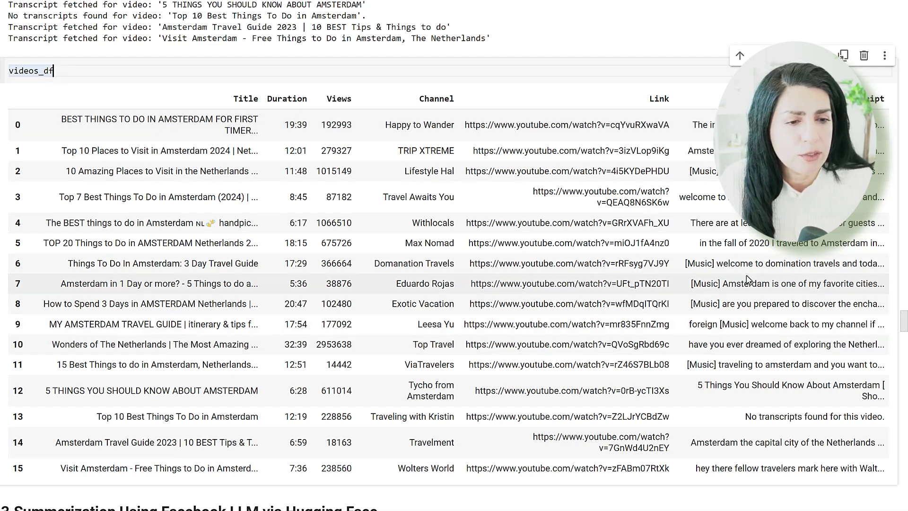
scroll(795, 264, "down", 3)
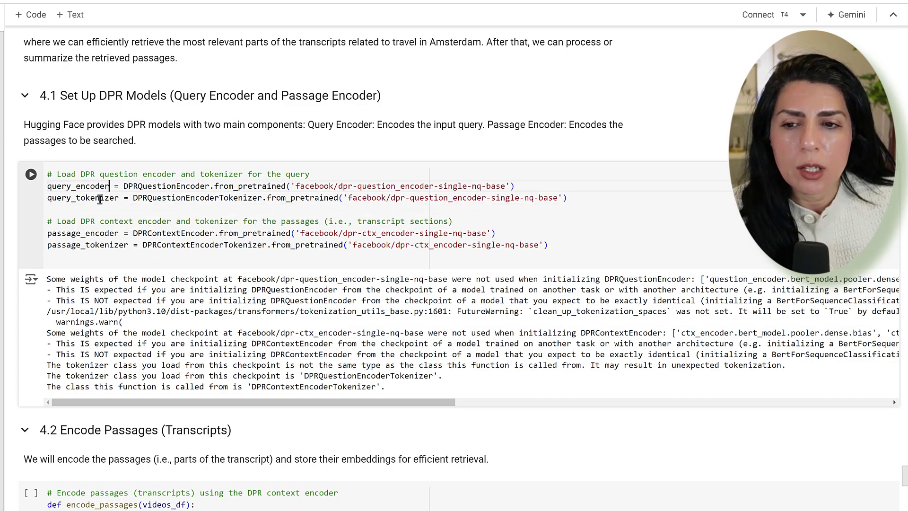
- Review the DPR question encoder, query tokenizer and passage encoder loading lines
left_click(95, 198)
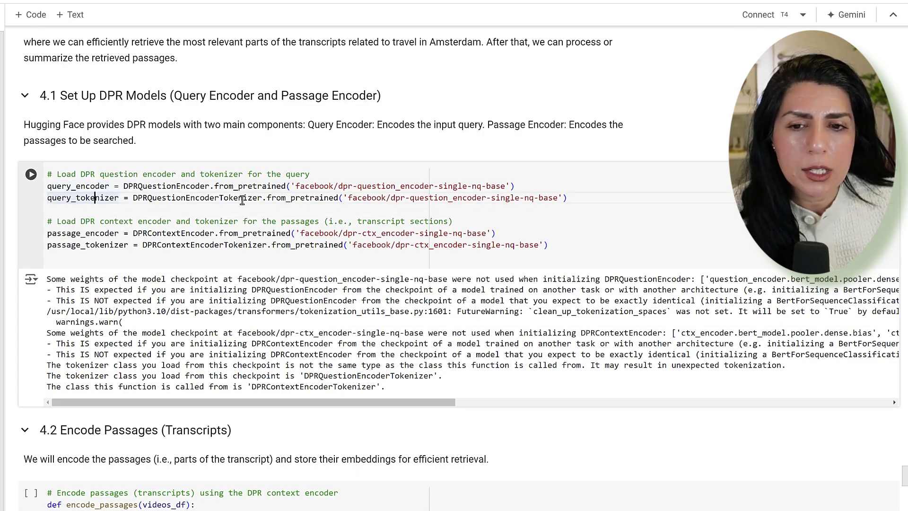
left_click_drag(124, 186, 511, 186)
left_click(292, 187)
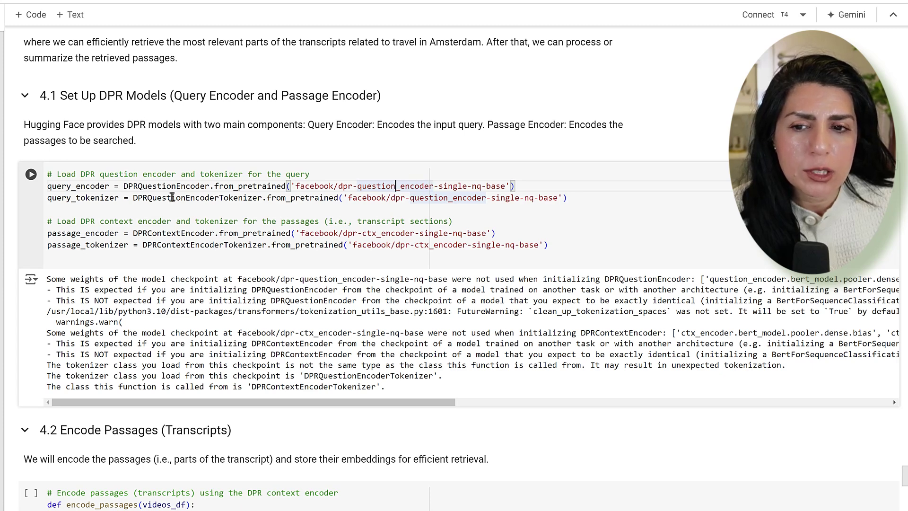
left_click(407, 197)
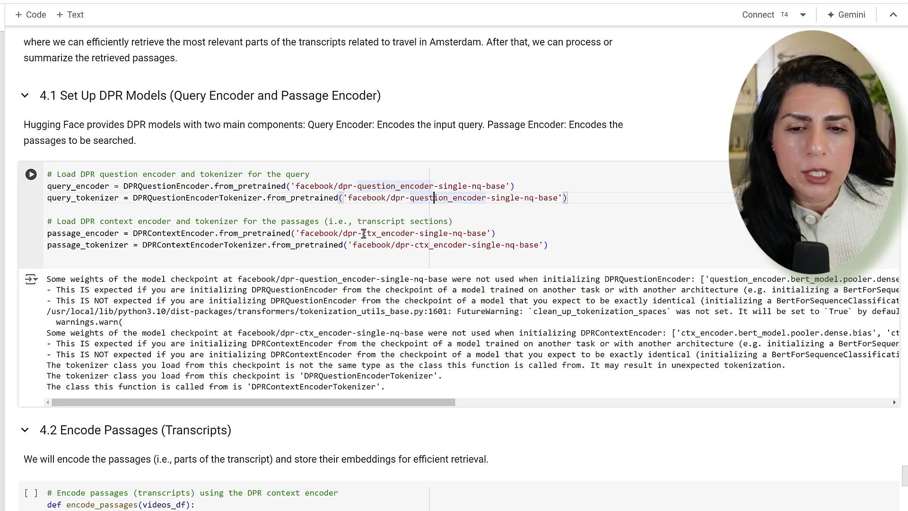
left_click(405, 233)
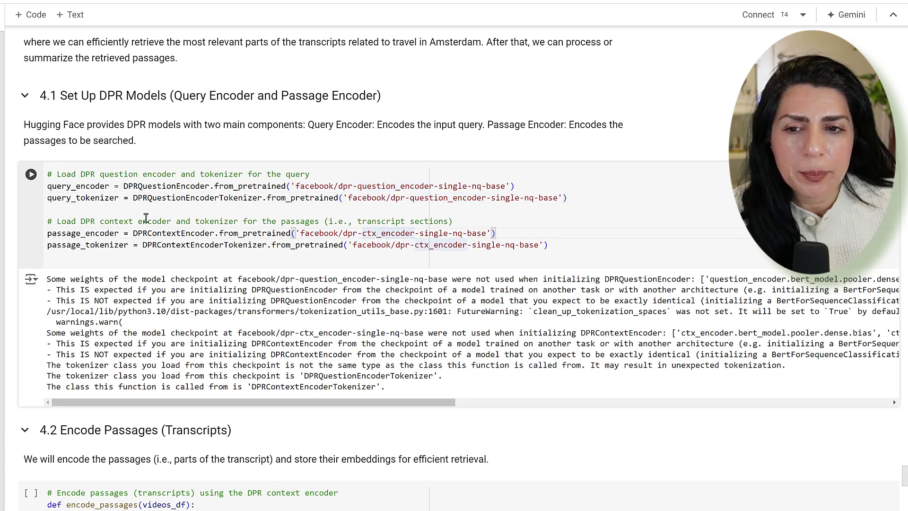
scroll(127, 235, "up", 15)
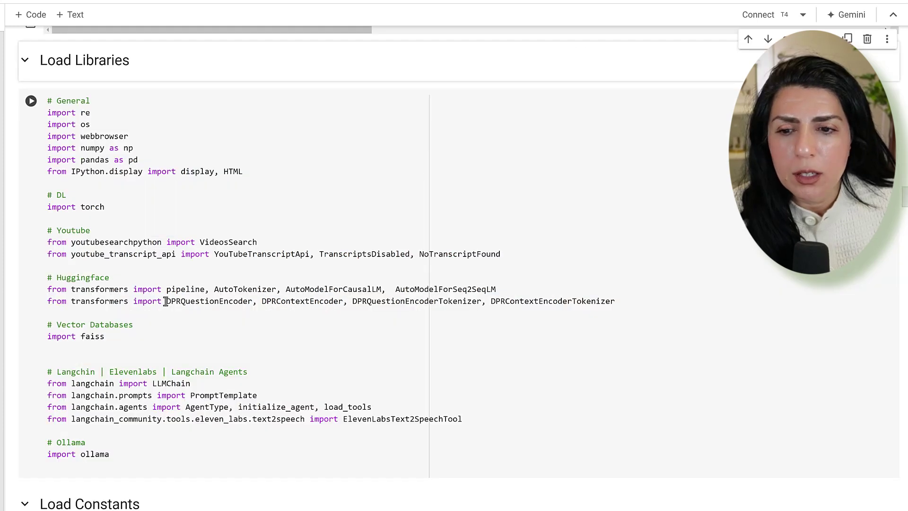
- Check the DPR encoder and faiss imports in Load Libraries
left_click_drag(48, 301, 539, 326)
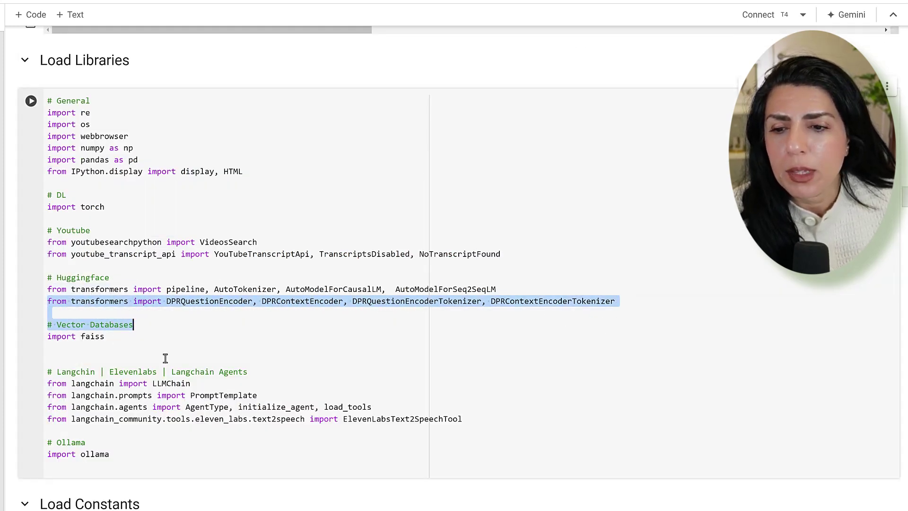
left_click(124, 342)
left_click_drag(105, 337, 33, 322)
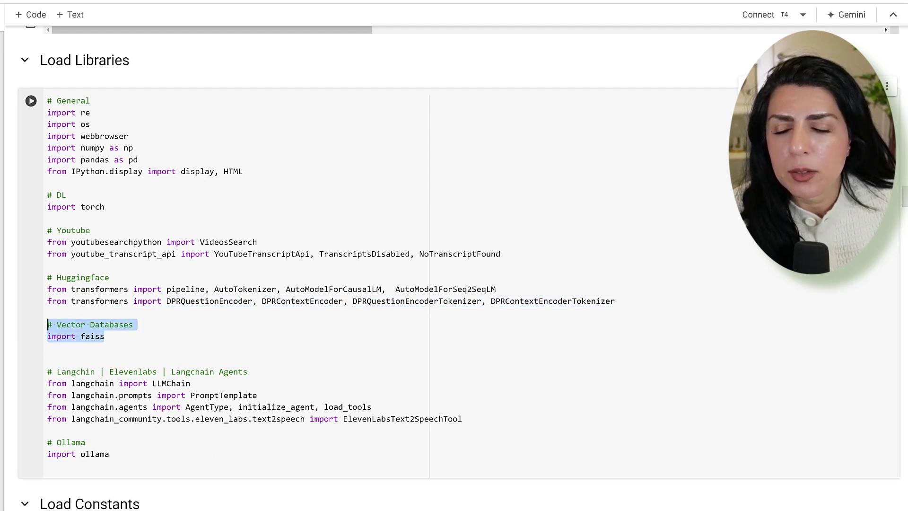
scroll(240, 236, "down", 20)
scroll(241, 236, "up", 4)
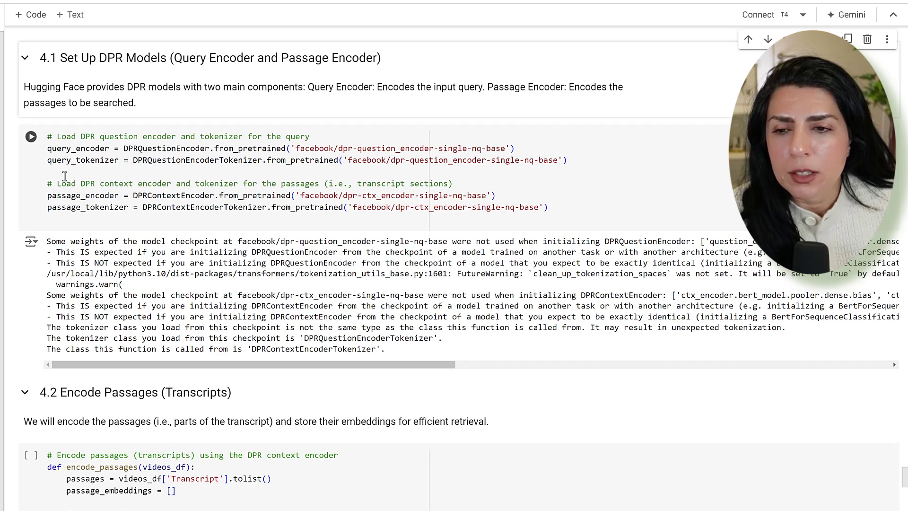
scroll(239, 236, "down", 10)
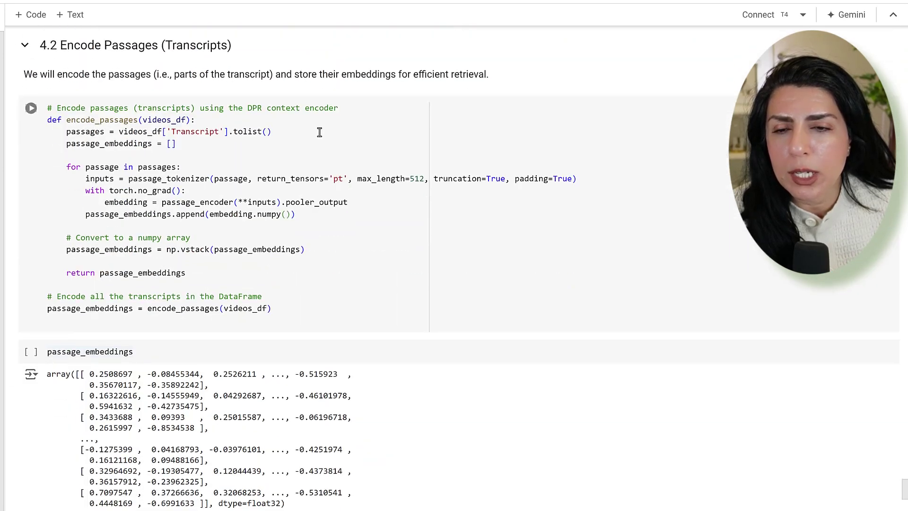
- Walk through passage encoding with passage_tokenizer, max_length=512, and the passage_embeddings output
left_click(70, 135)
left_click_drag(66, 132, 272, 132)
left_click(124, 179)
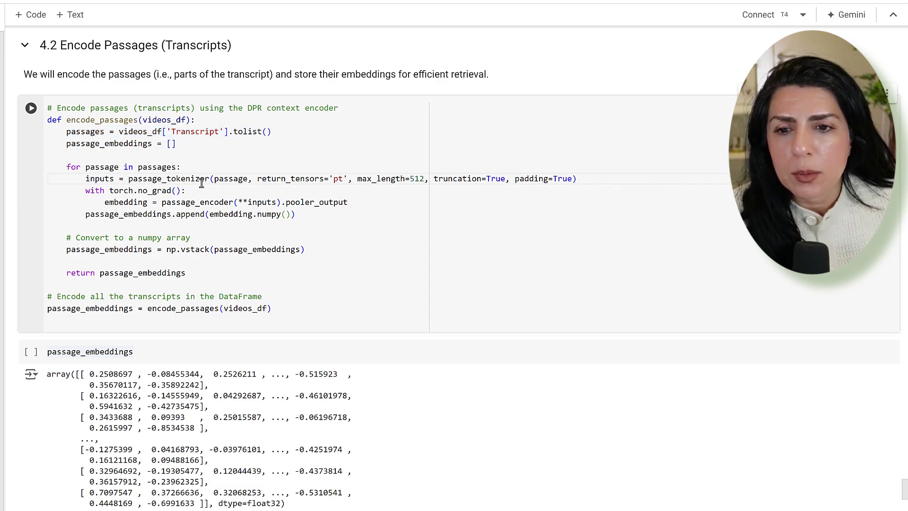
left_click_drag(209, 179, 132, 179)
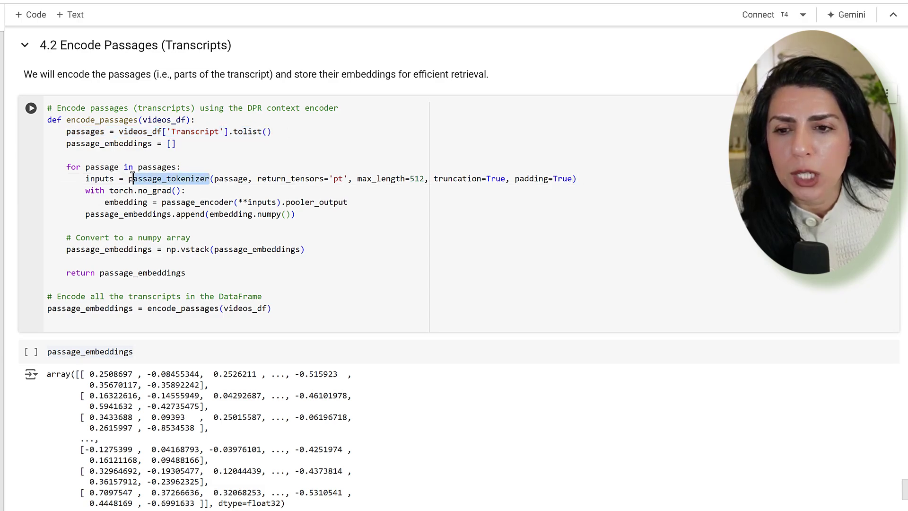
scroll(164, 199, "up", 3)
scroll(142, 212, "up", 3)
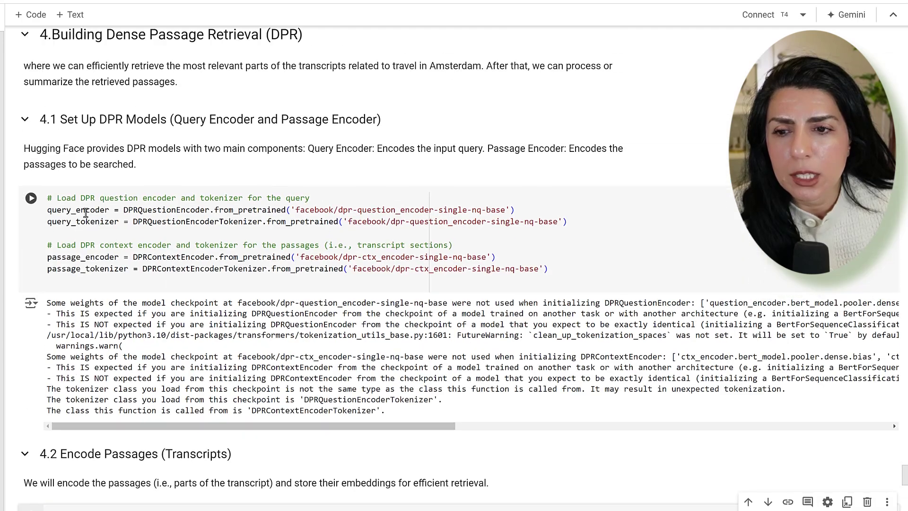
double_click(89, 268)
scroll(88, 268, "down", 5)
scroll(142, 213, "down", 5)
scroll(213, 213, "down", 3)
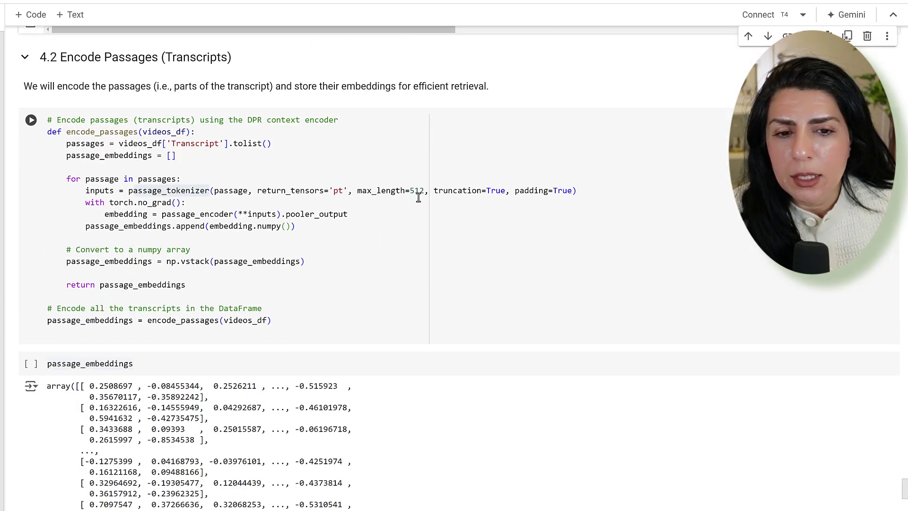
left_click_drag(359, 190, 431, 190)
left_click(480, 191)
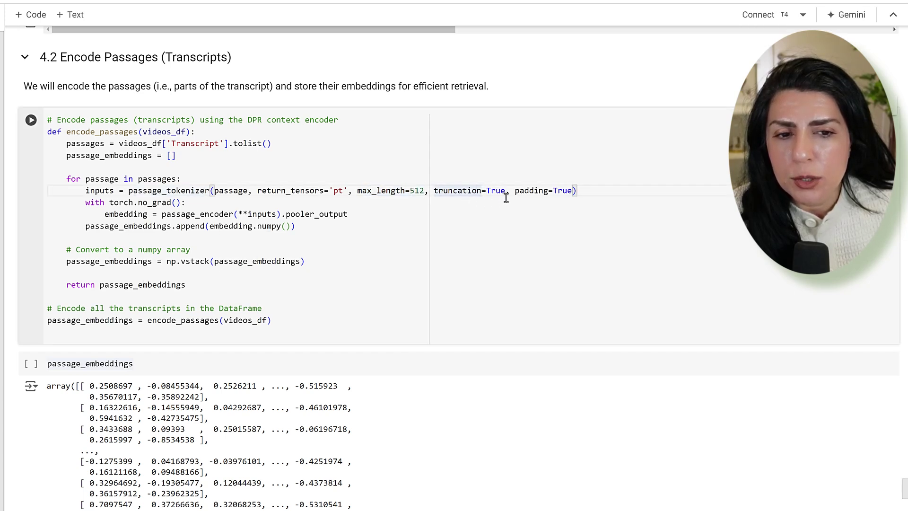
left_click(141, 213)
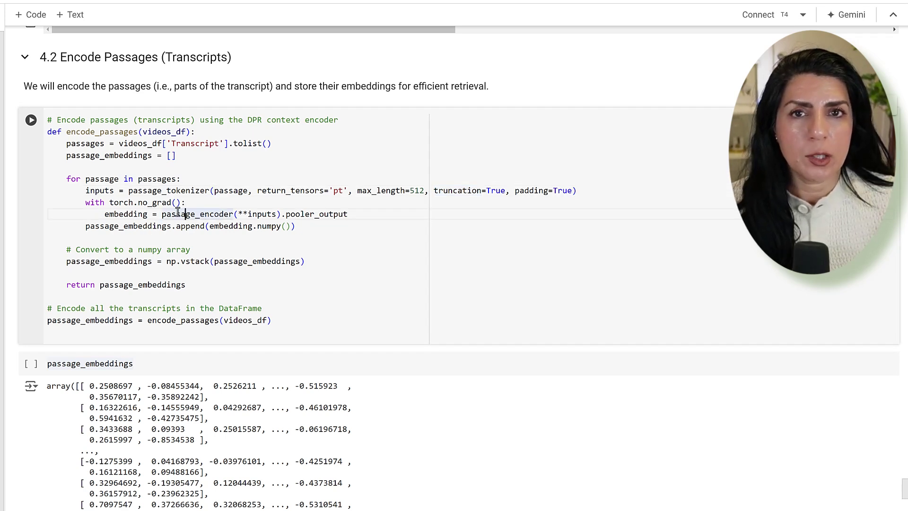
scroll(178, 210, "down", 1)
left_click_drag(85, 176, 303, 177)
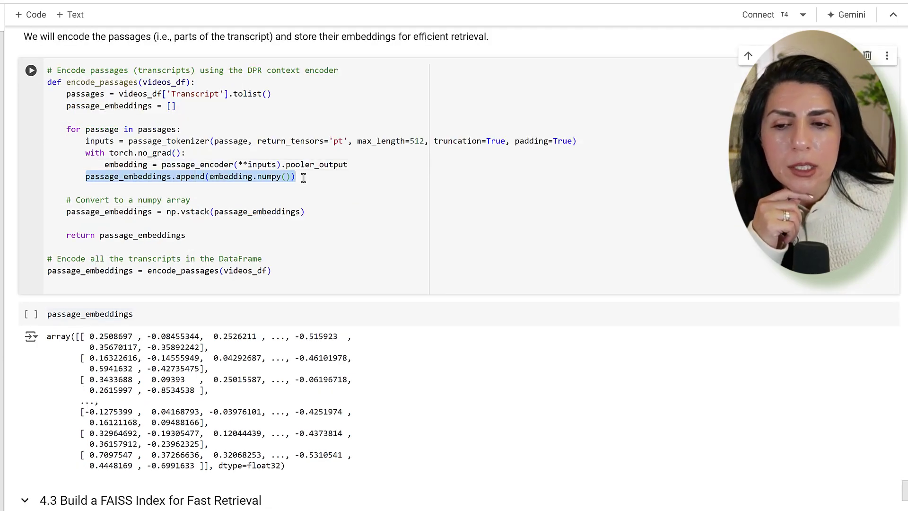
scroll(140, 270, "down", 2)
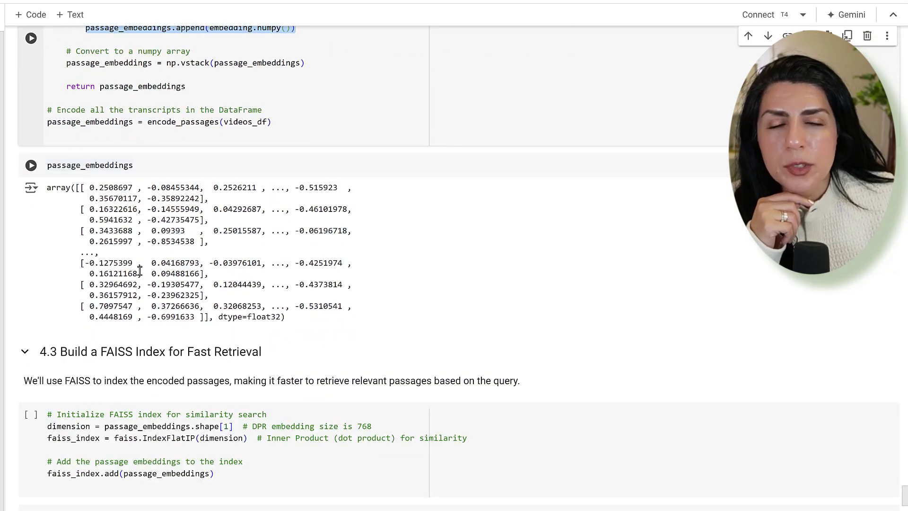
scroll(141, 271, "down", 2)
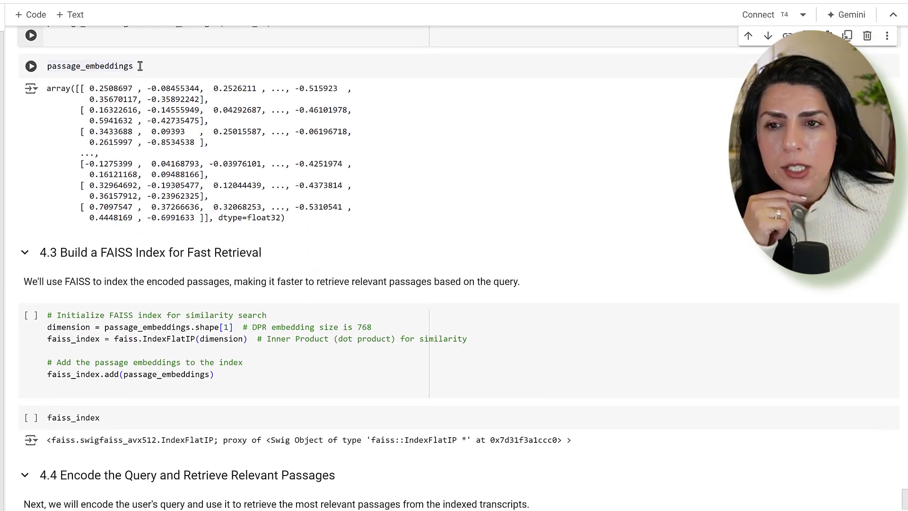
left_click_drag(139, 67, 39, 68)
left_click(174, 160)
scroll(170, 160, "down", 2)
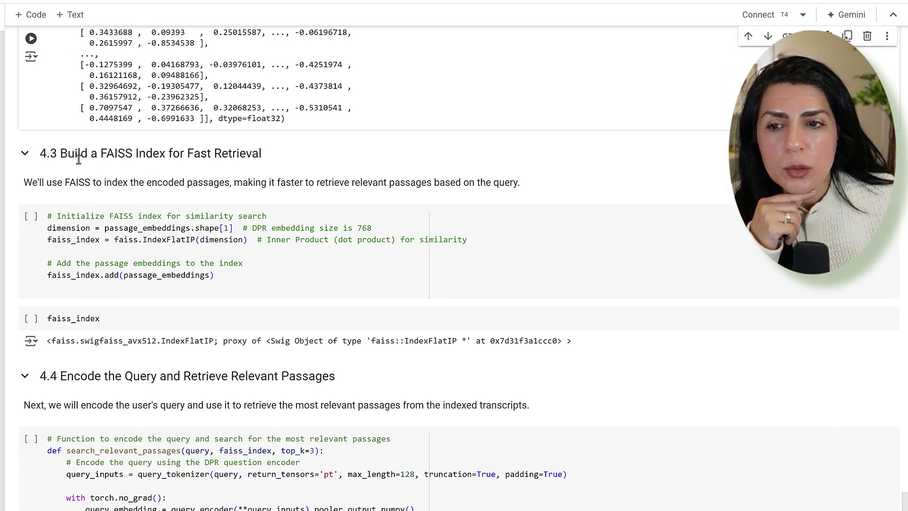
scroll(75, 185, "down", 1)
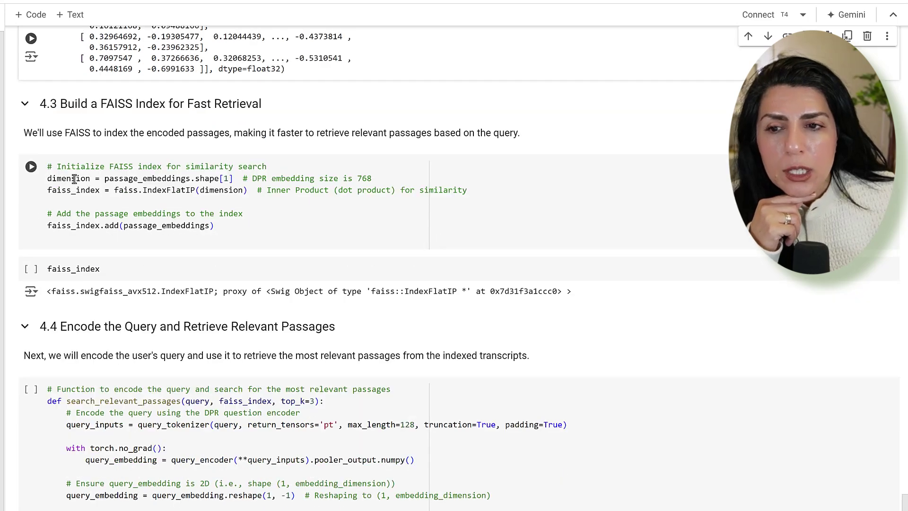
left_click(149, 190)
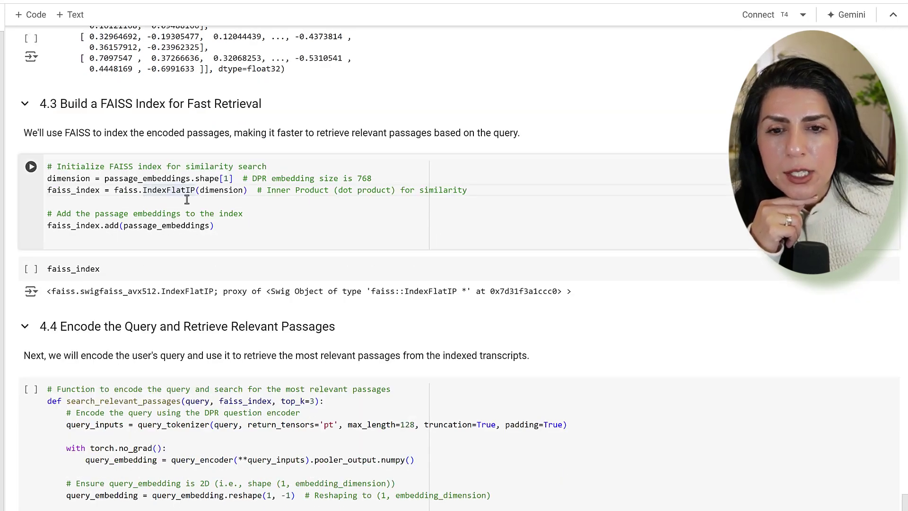
scroll(219, 202, "down", 2)
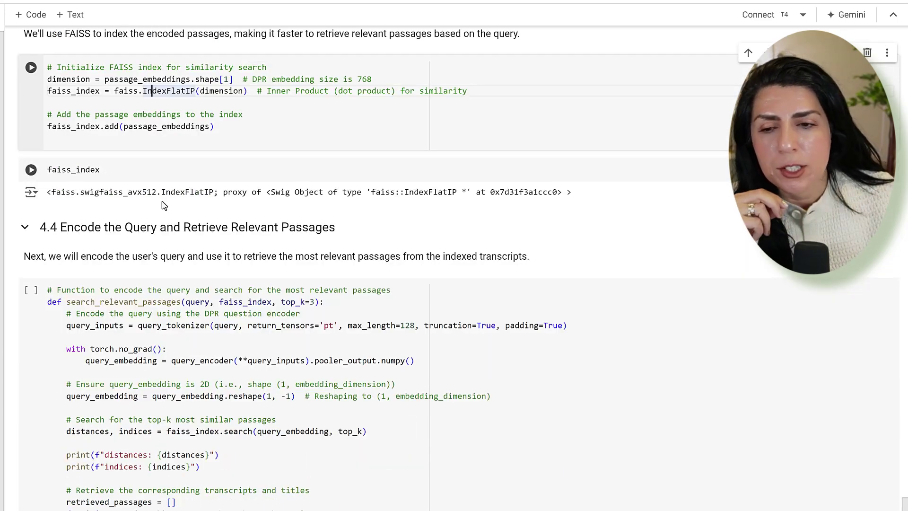
scroll(120, 235, "down", 2)
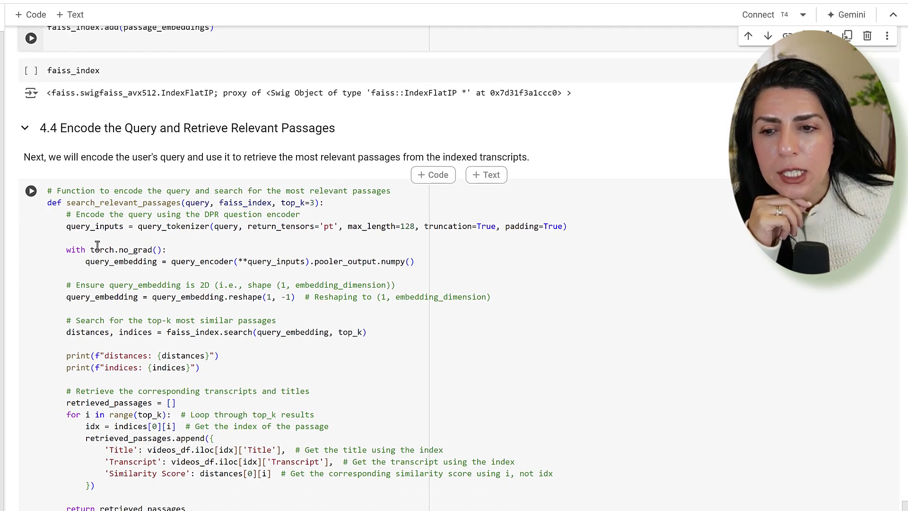
- Trace query_tokenizer and query_embedding in search_relevant_passages to the query_encoder definition
left_click_drag(65, 227, 211, 226)
left_click_drag(86, 261, 222, 262)
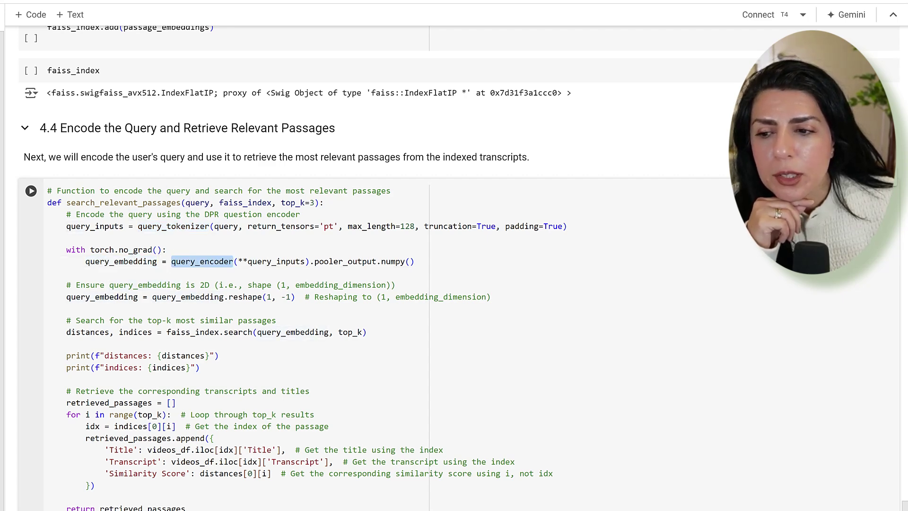
left_click_drag(111, 149, 47, 148)
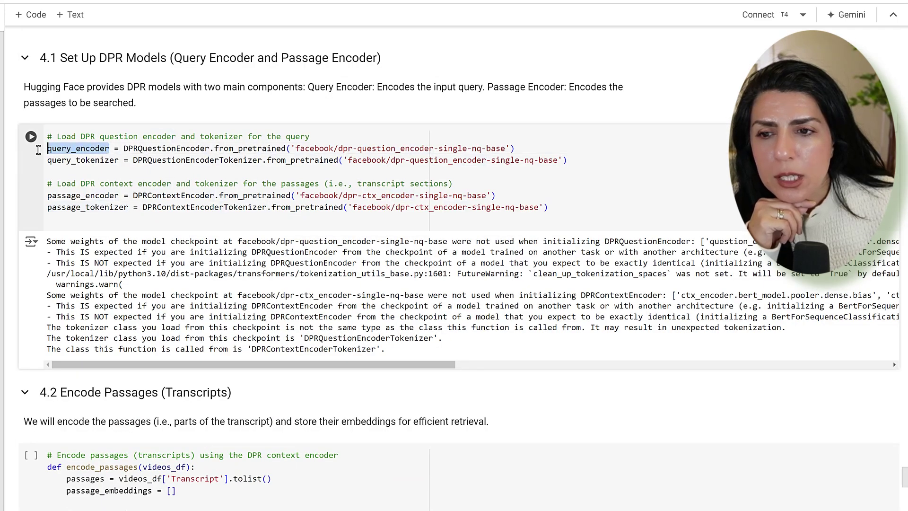
left_click(163, 147)
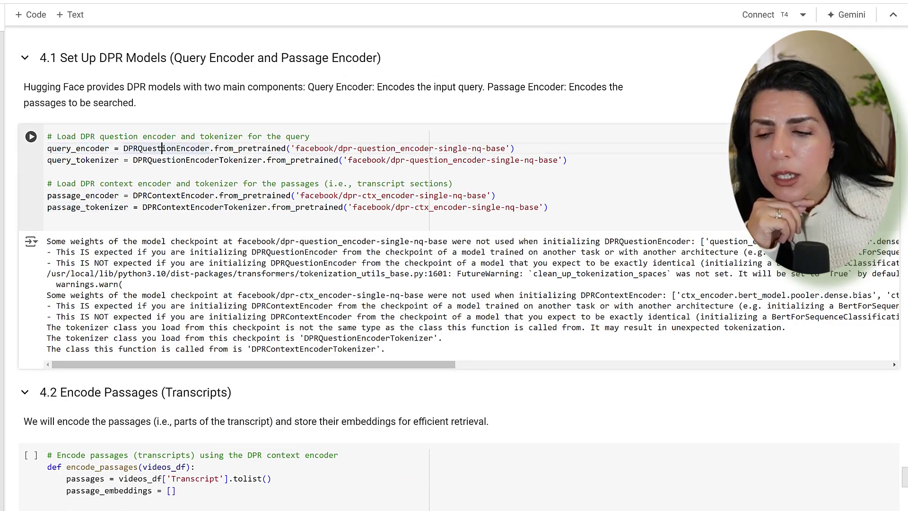
scroll(162, 148, "down", 10)
scroll(170, 179, "down", 8)
- Check the printed distances and indices [[1 3]], retrieved_passages, and the example call's top_k value
left_click(144, 173)
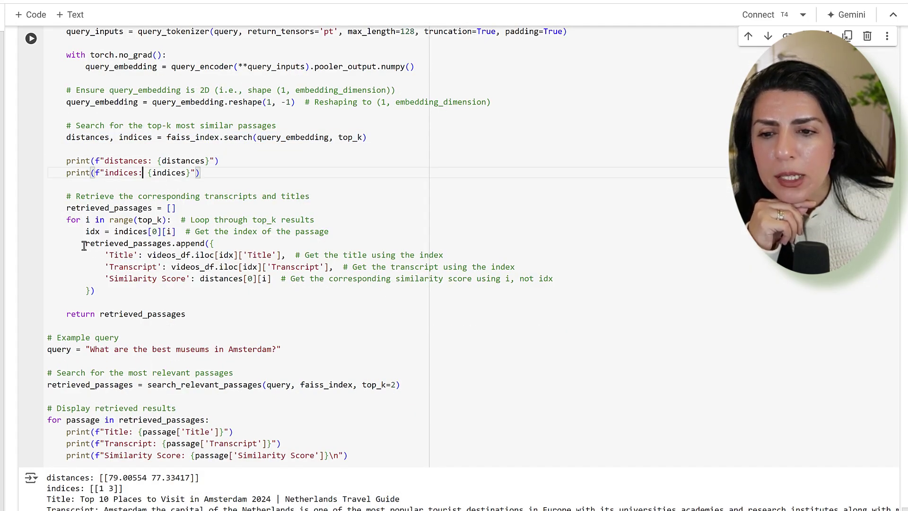
left_click_drag(86, 243, 173, 244)
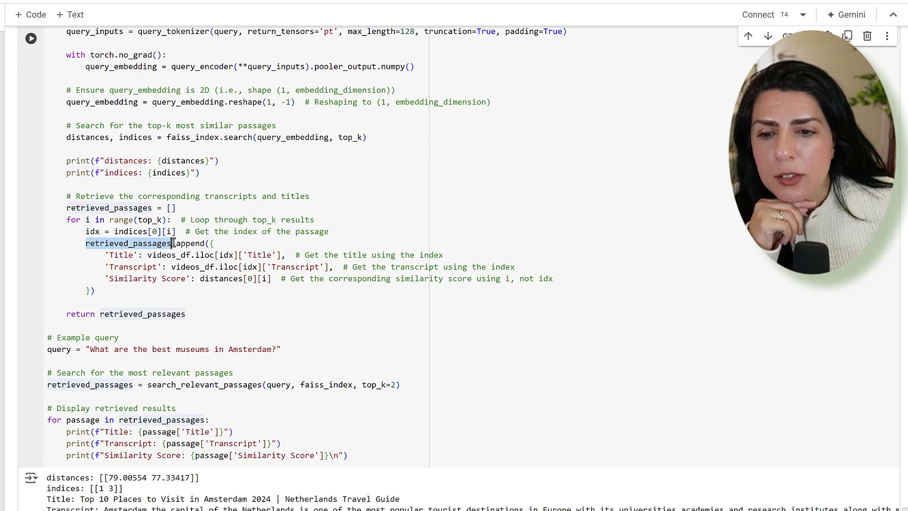
left_click(123, 267)
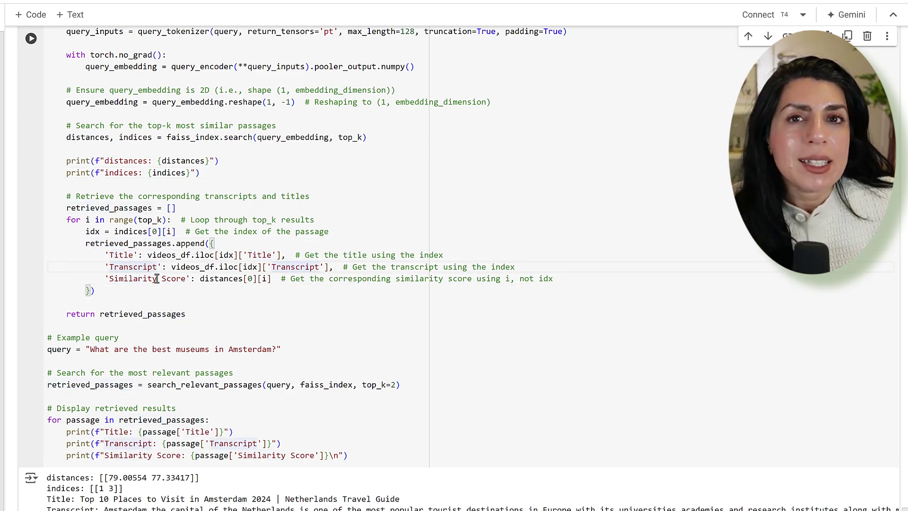
scroll(158, 278, "down", 3)
scroll(158, 275, "down", 4)
triple_click(107, 249)
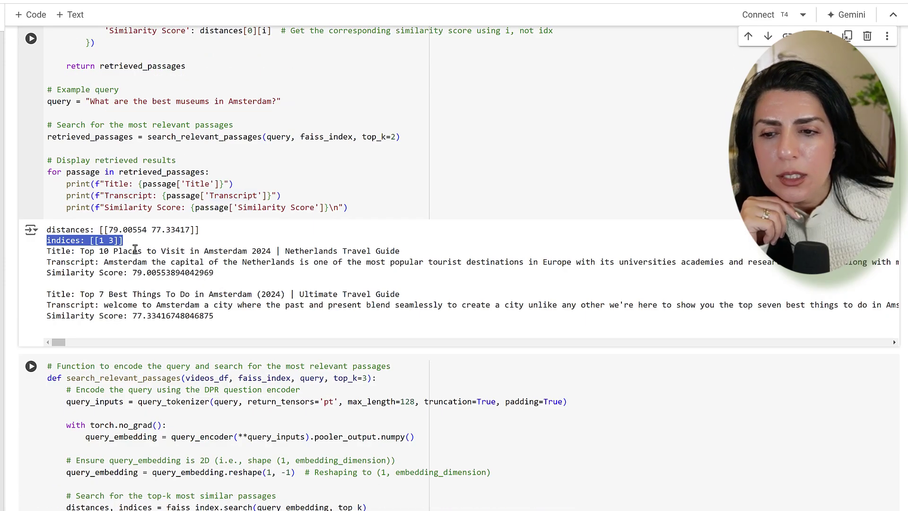
left_click(100, 232)
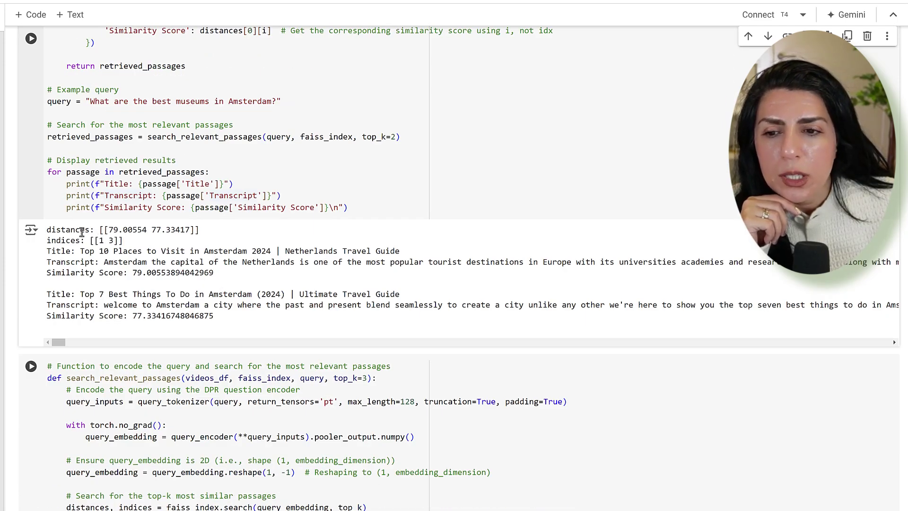
left_click_drag(47, 232, 199, 242)
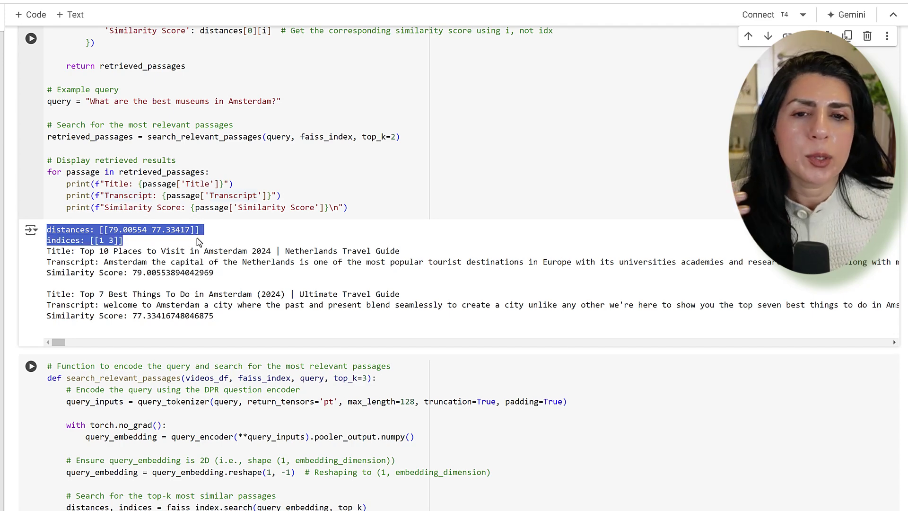
scroll(199, 242, "up", 2)
double_click(389, 186)
scroll(427, 283, "down", 10)
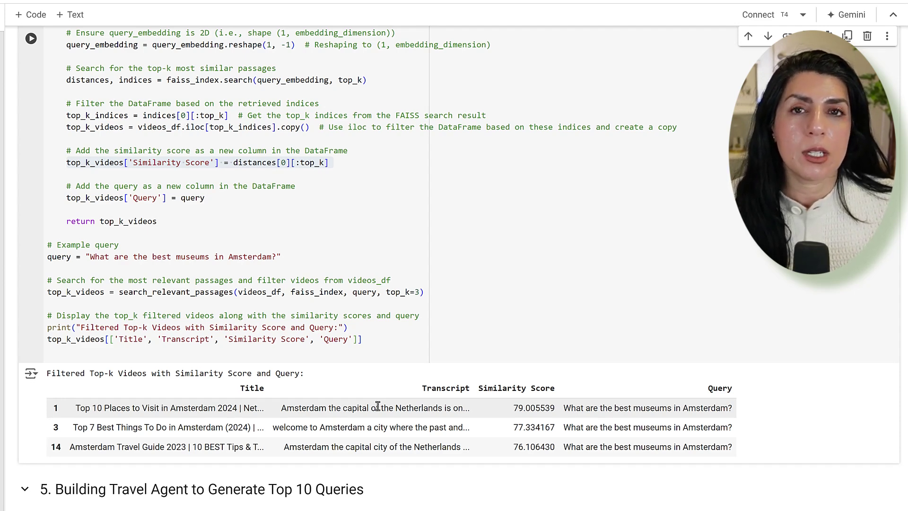
scroll(378, 408, "down", 2)
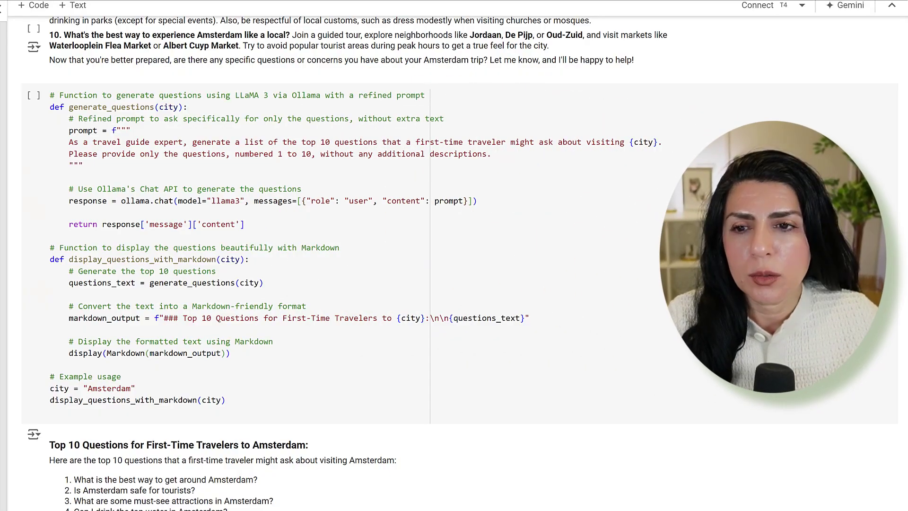
- Highlight the generate_questions prompt's 'top 10 questions' parts, then jump to the ollama install cell
left_click(239, 351)
left_click_drag(69, 130, 249, 177)
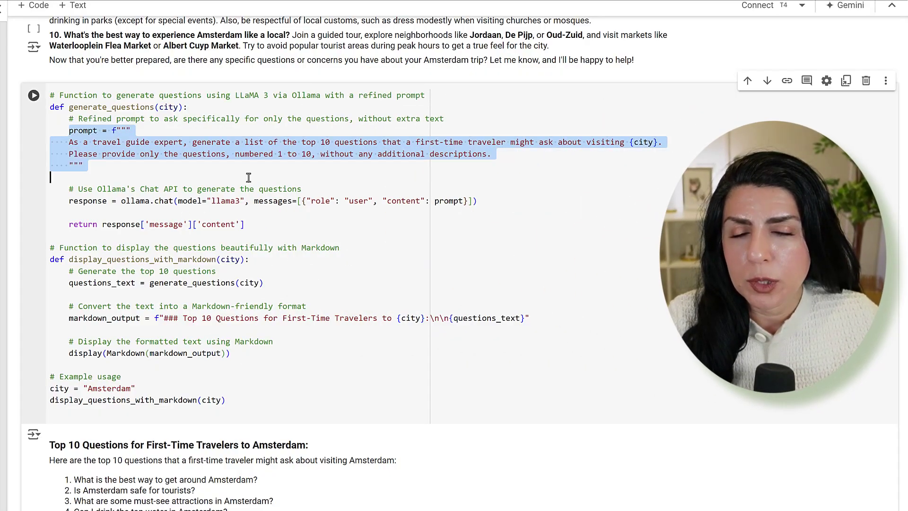
left_click_drag(69, 130, 105, 165)
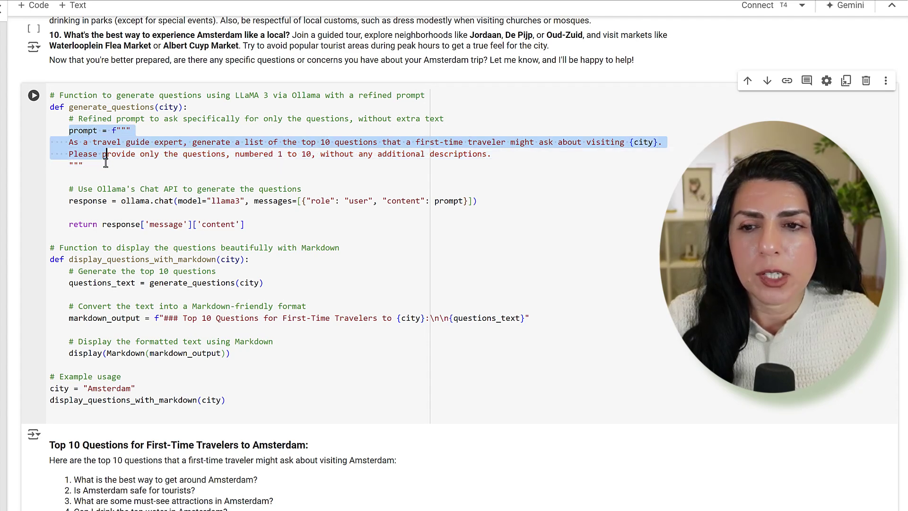
left_click(167, 155)
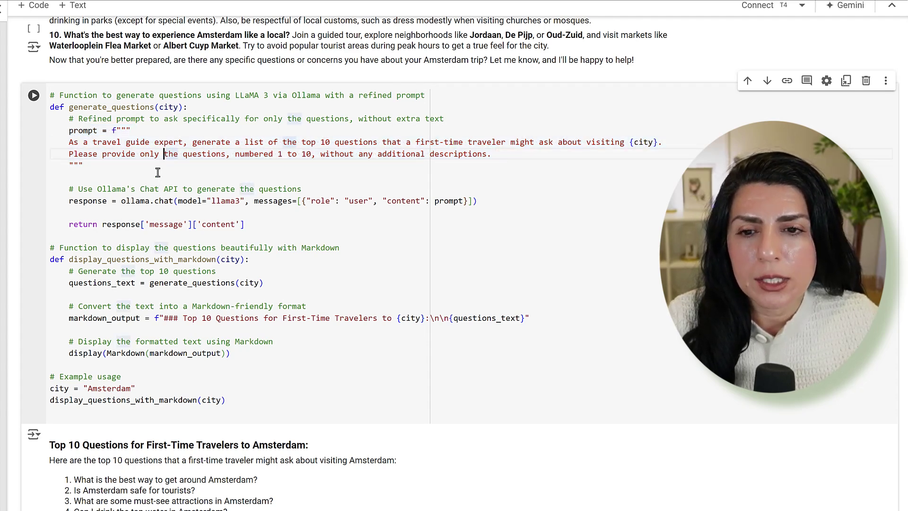
left_click(330, 142)
left_click_drag(303, 142, 660, 142)
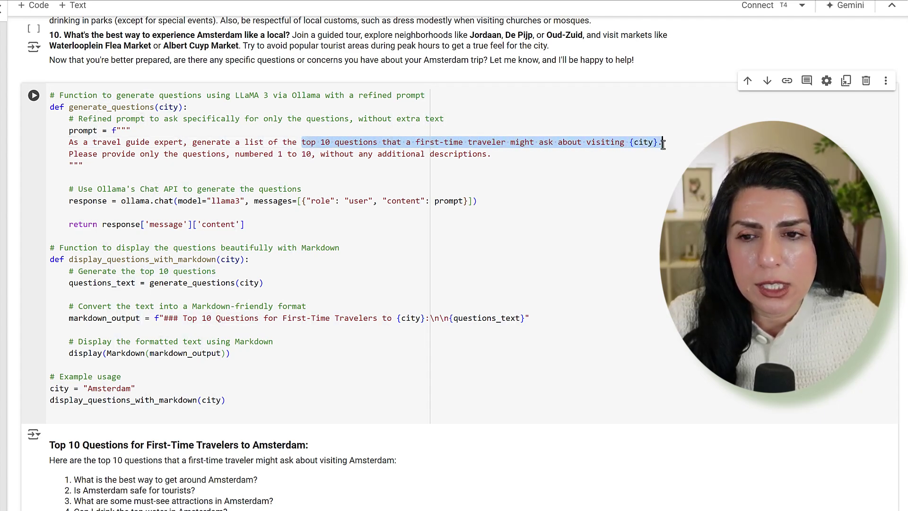
left_click(333, 153)
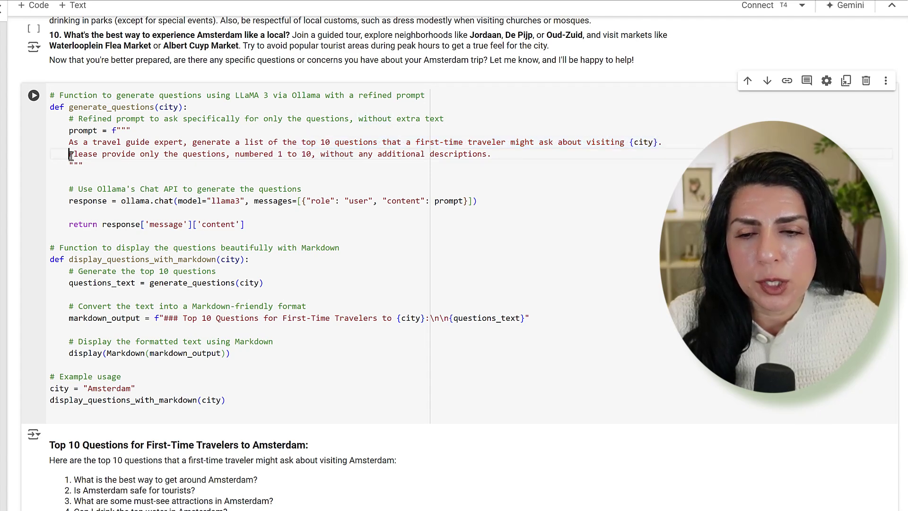
left_click_drag(69, 155, 507, 157)
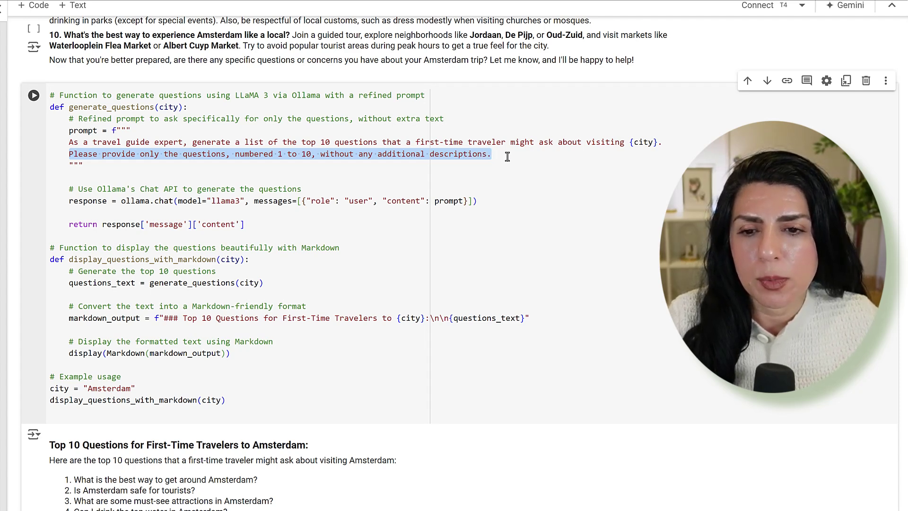
double_click(133, 201)
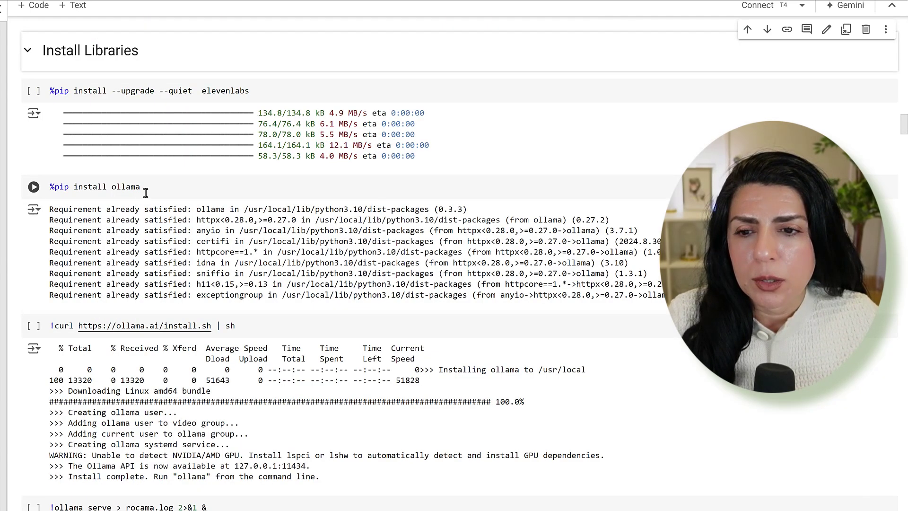
- Select the %pip install ollama line before checking the llama3 pull cell
left_click_drag(110, 187, 49, 186)
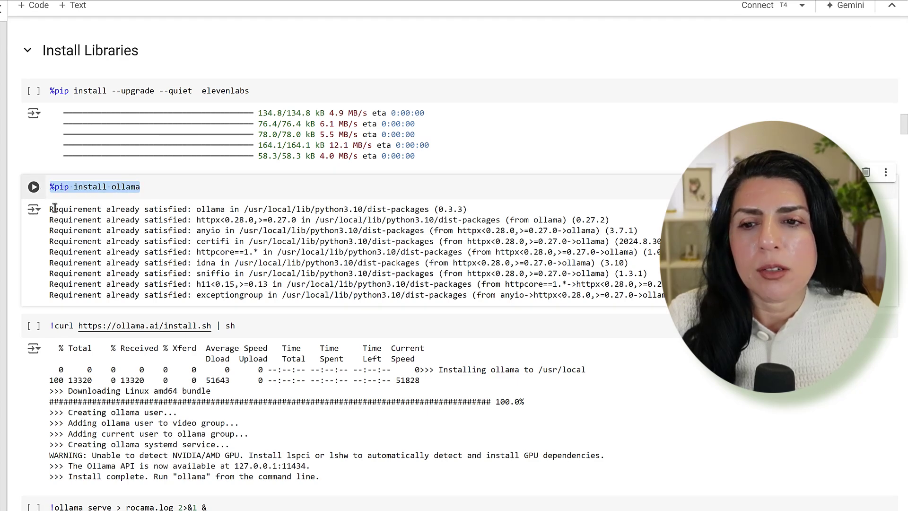
scroll(234, 326, "down", 3)
left_click_drag(142, 309, 56, 311)
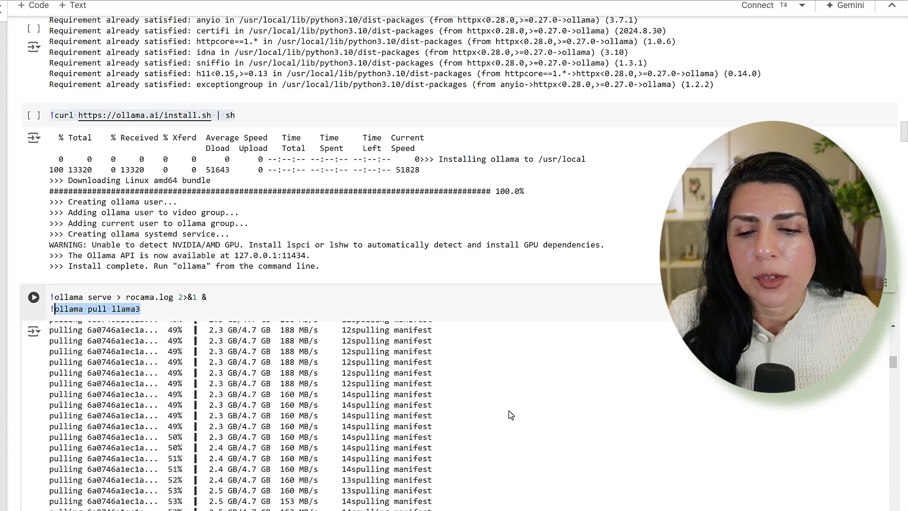
scroll(489, 415, "down", 4)
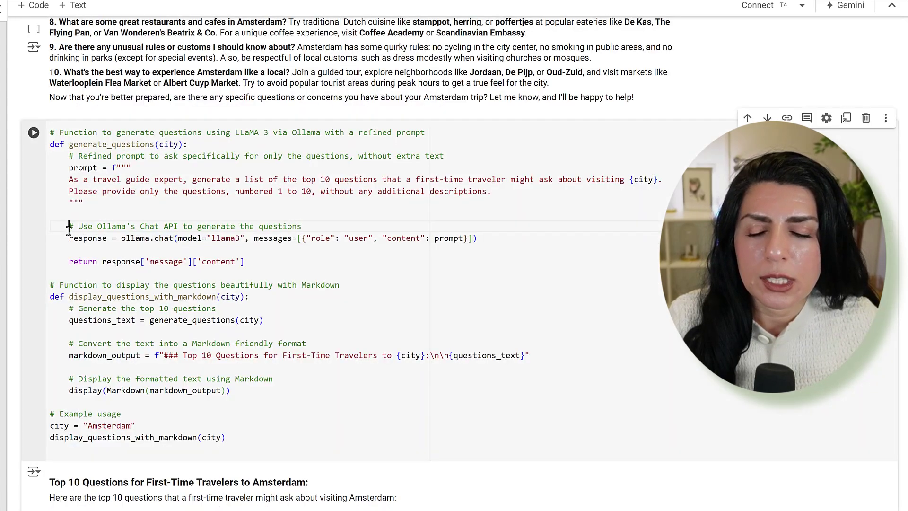
- Review the ollama chat call's messages argument and the rendered Top 10 Questions list
mouse_move(66, 227)
left_mouse_down()
mouse_move(128, 240)
mouse_move(192, 239)
left_mouse_up()
left_click(241, 234)
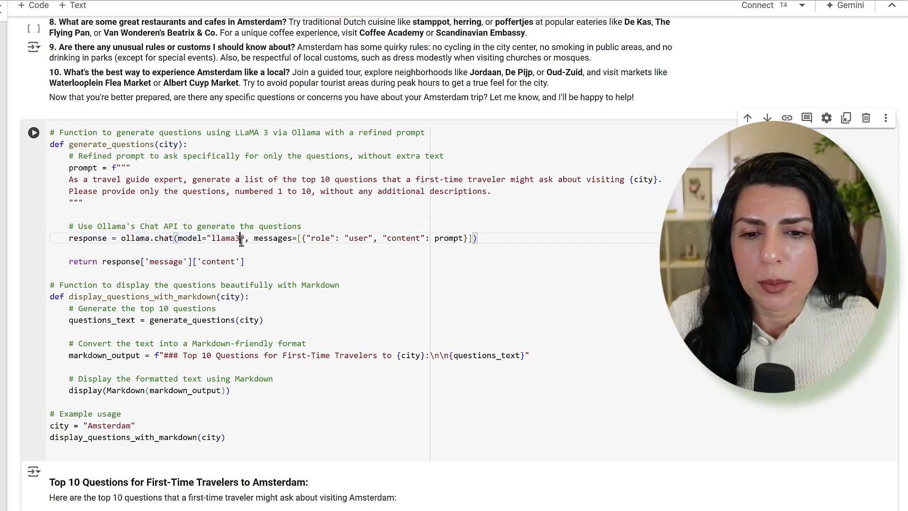
left_click_drag(255, 238, 408, 238)
left_click(434, 240)
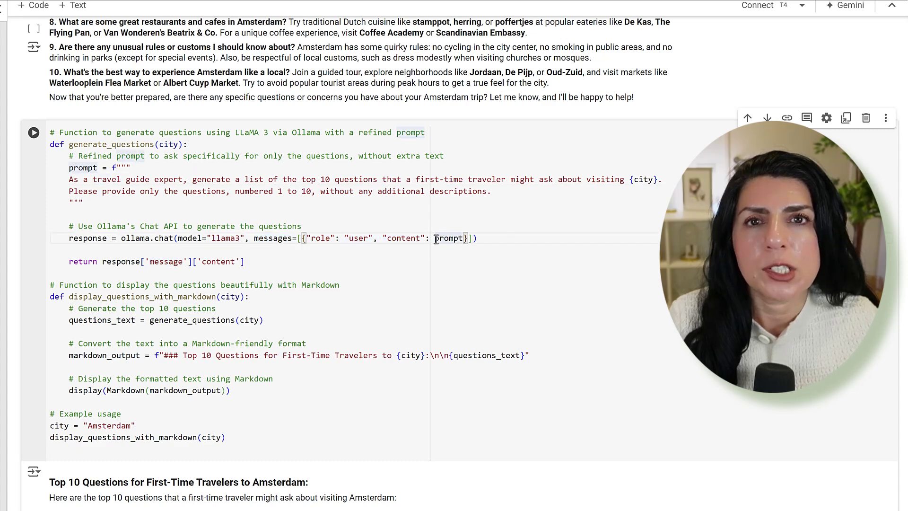
scroll(129, 308, "down", 3)
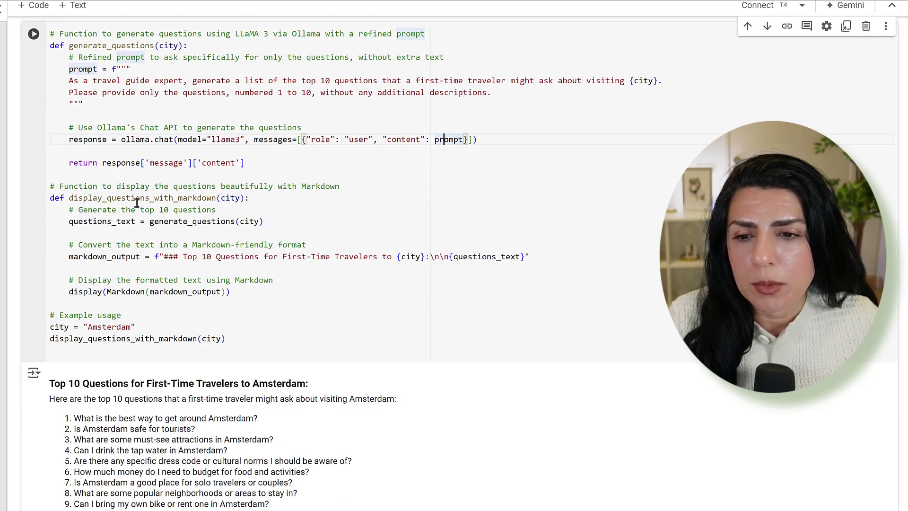
left_click_drag(214, 199, 142, 197)
scroll(142, 255, "down", 3)
mouse_move(50, 285)
left_mouse_down()
mouse_move(166, 307)
mouse_move(408, 417)
left_mouse_up()
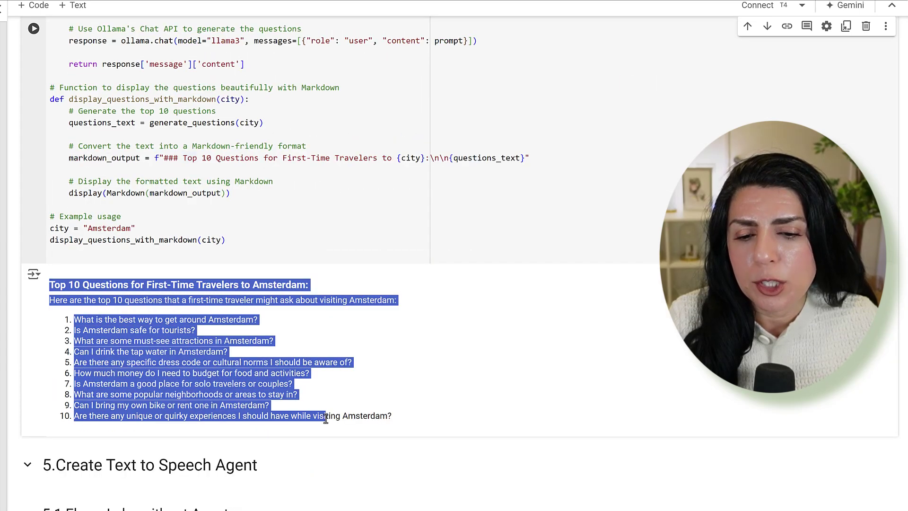
left_click(405, 384)
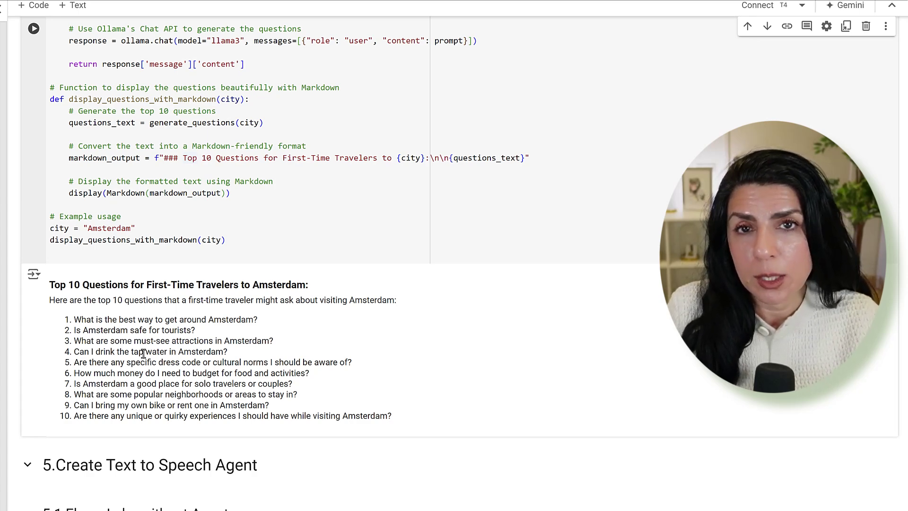
scroll(142, 355, "down", 2)
scroll(228, 284, "down", 1)
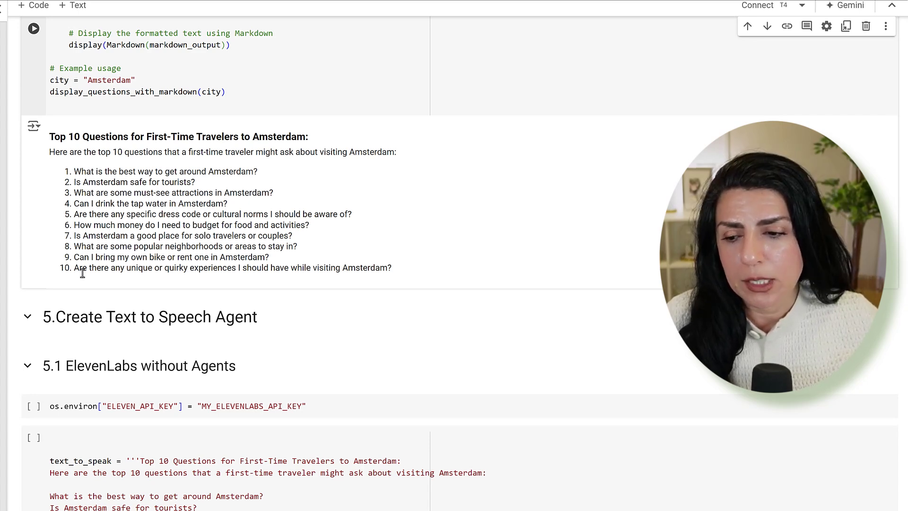
scroll(82, 274, "up", 3)
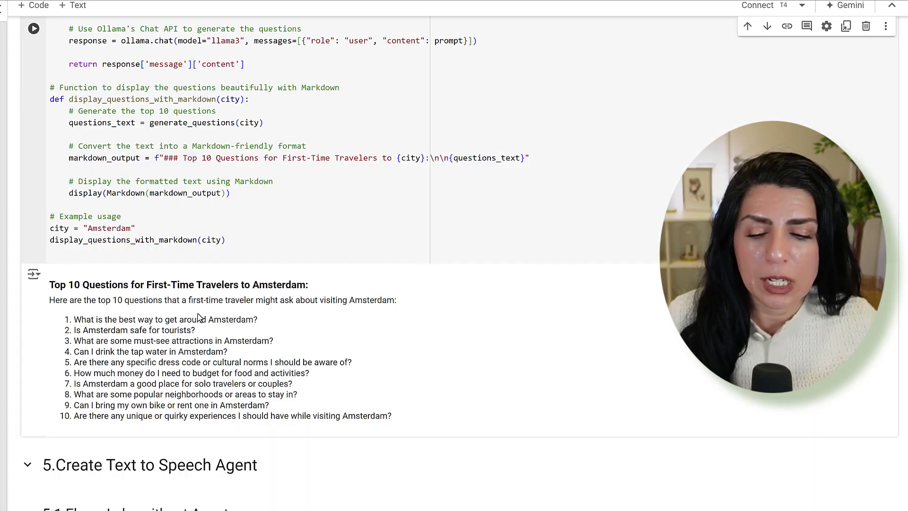
scroll(200, 317, "up", 1)
scroll(199, 318, "down", 1)
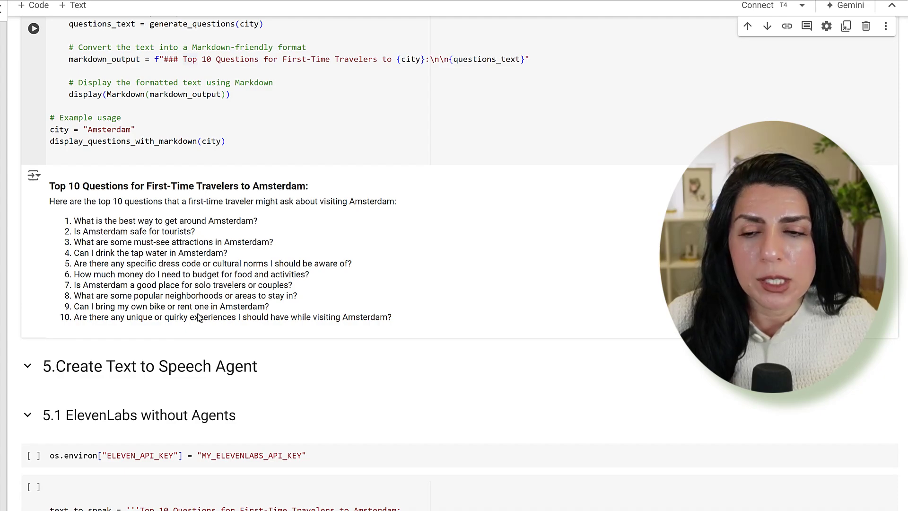
scroll(199, 317, "up", 5)
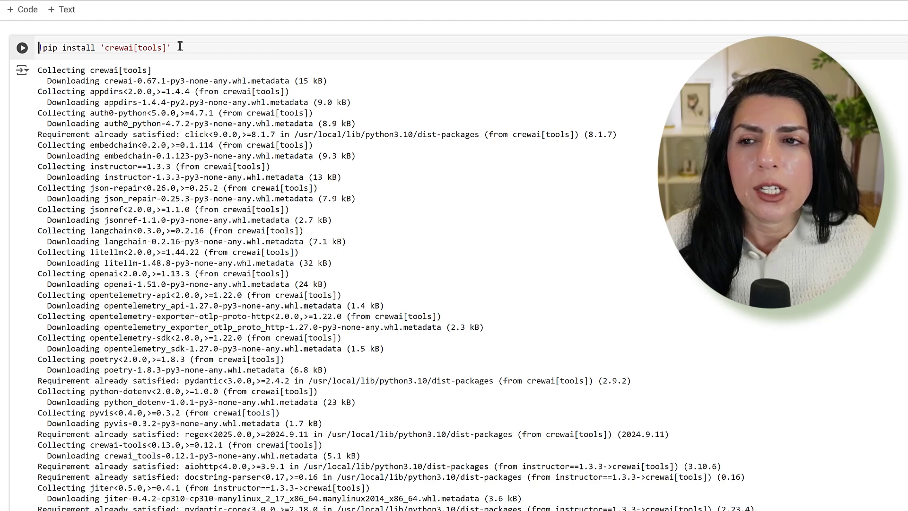
- Highlight the [tools] extra in the crewai pip install command
left_click_drag(172, 47, 134, 48)
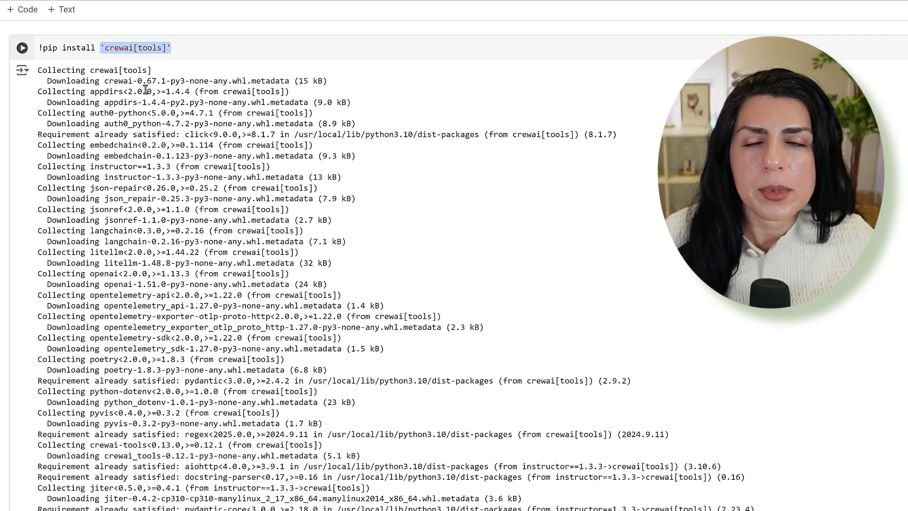
scroll(147, 87, "down", 10)
scroll(180, 280, "down", 3)
scroll(180, 280, "down", 3)
scroll(181, 281, "down", 5)
scroll(181, 280, "down", 8)
scroll(180, 280, "up", 3)
scroll(180, 279, "up", 3)
scroll(181, 289, "down", 2)
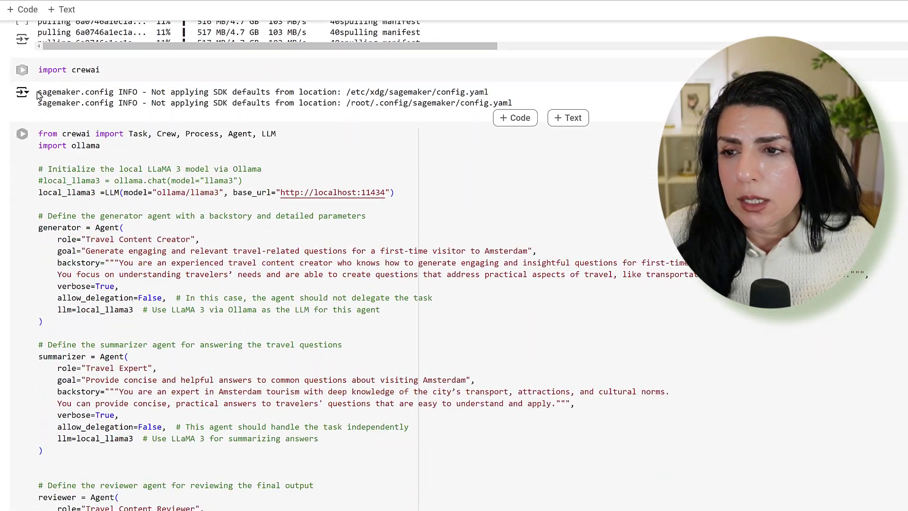
scroll(181, 288, "down", 3)
left_click(124, 70)
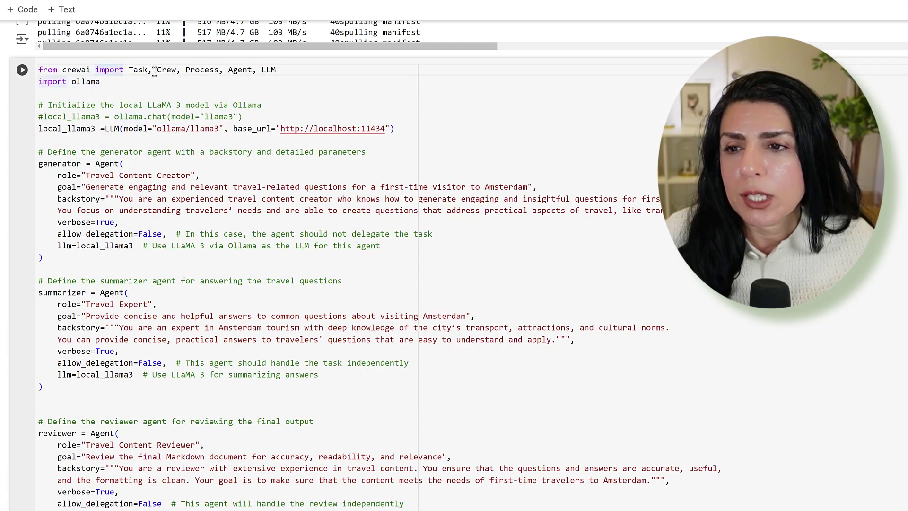
left_click(276, 69)
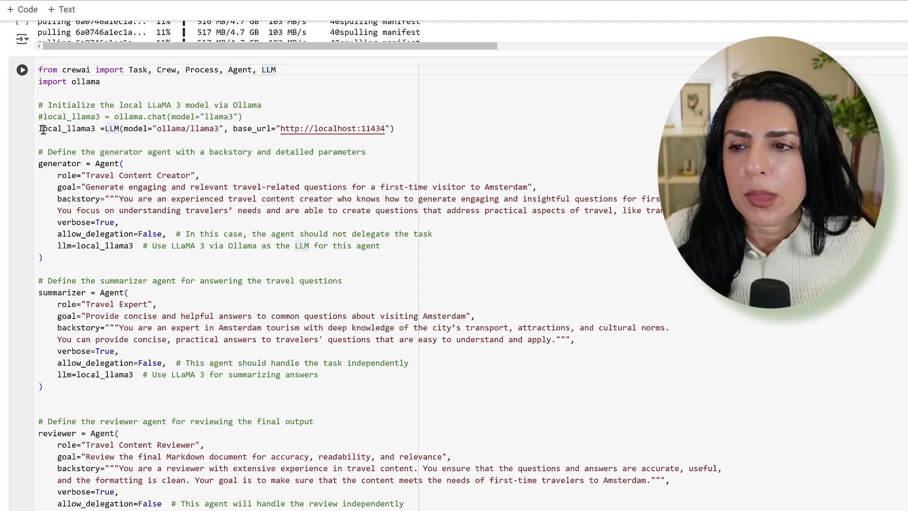
left_click_drag(40, 129, 121, 129)
left_click(71, 129)
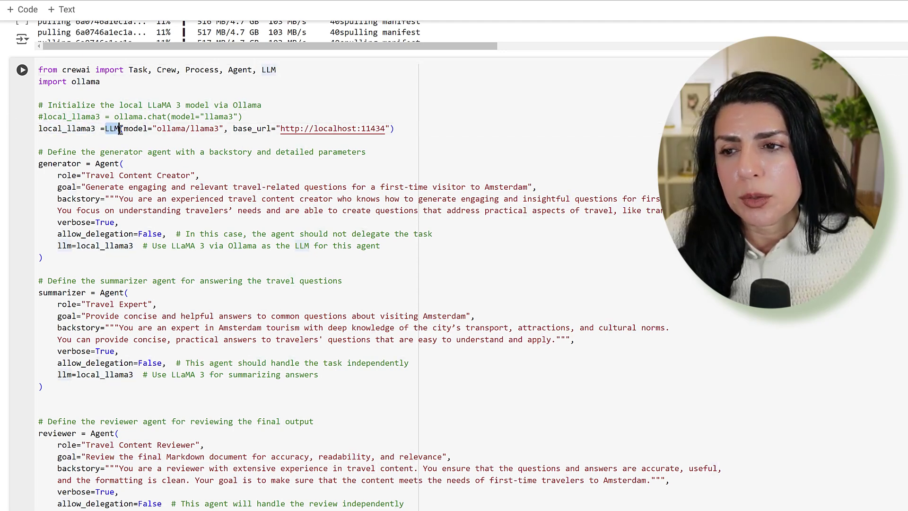
left_click(187, 128)
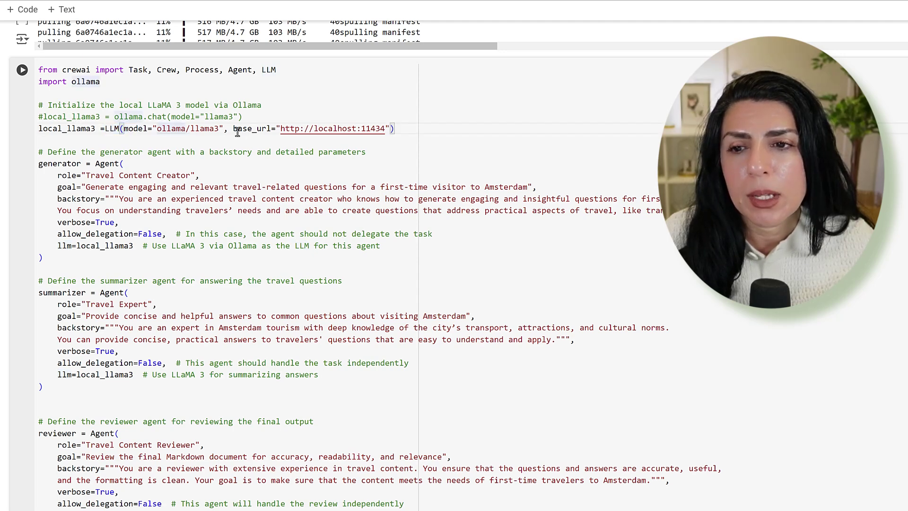
left_click_drag(234, 128, 366, 129)
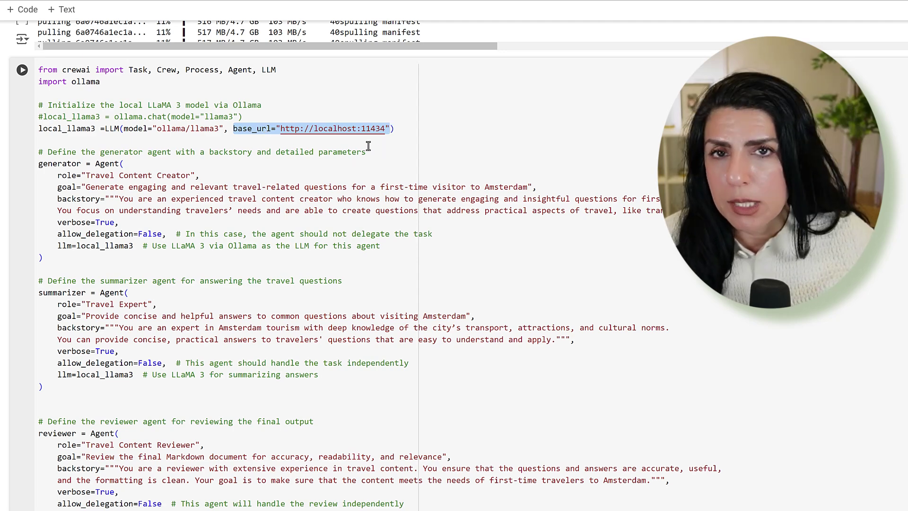
double_click(61, 164)
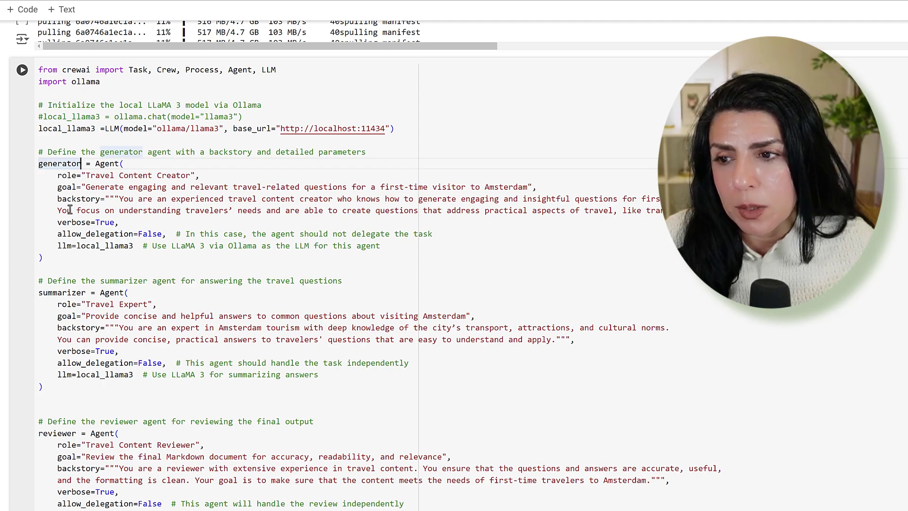
scroll(71, 210, "down", 4)
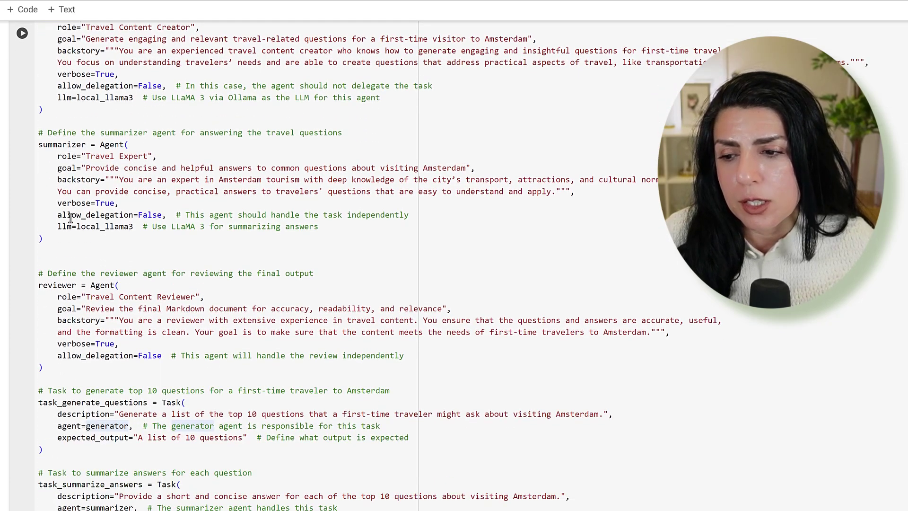
scroll(71, 211, "down", 2)
scroll(70, 216, "down", 2)
left_click(157, 267)
scroll(152, 324, "down", 3)
scroll(151, 324, "down", 2)
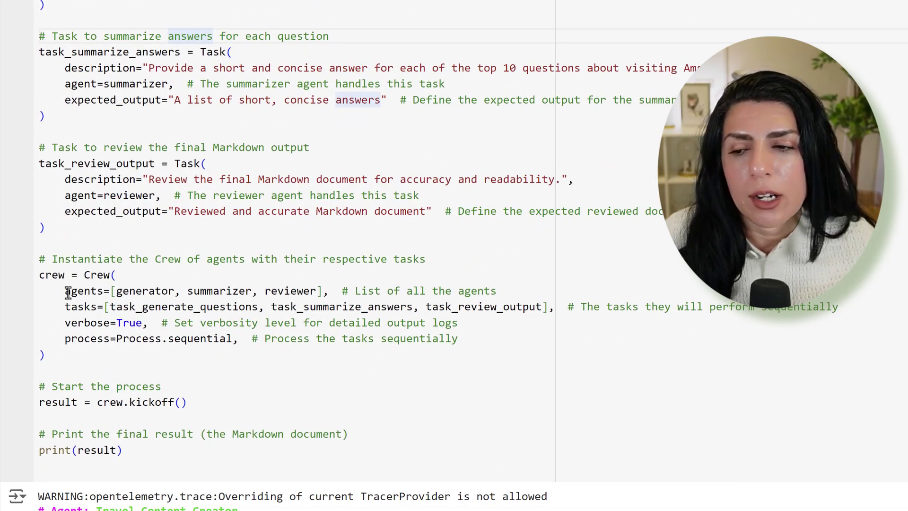
left_click_drag(64, 291, 330, 293)
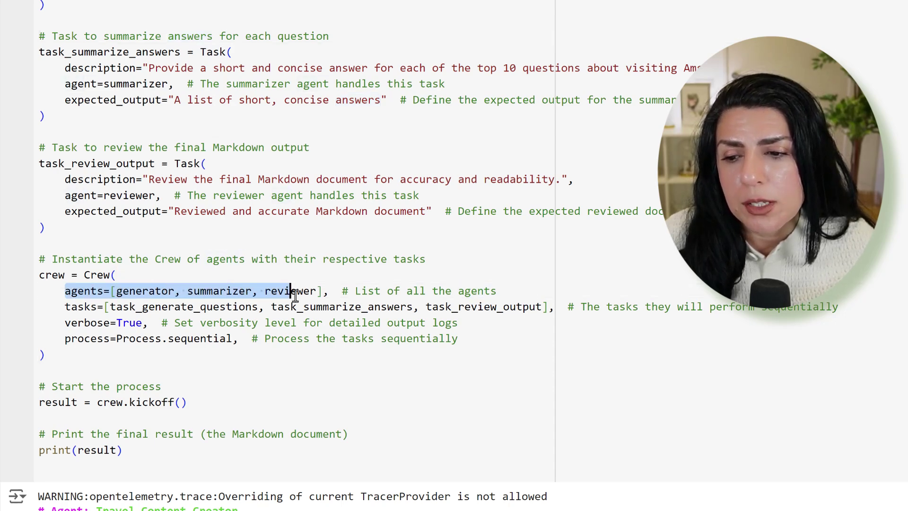
left_click(169, 307)
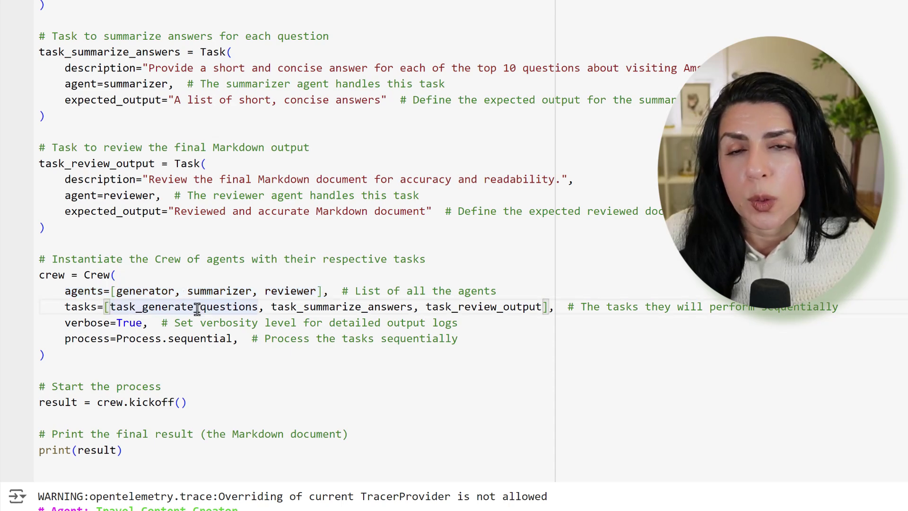
left_click(317, 307)
left_click(483, 307)
left_click_drag(65, 322, 244, 338)
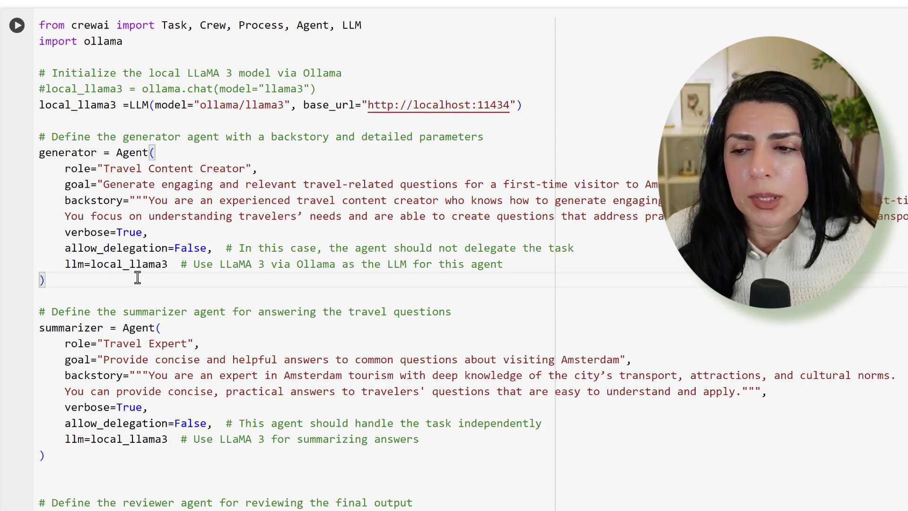
left_click_drag(64, 169, 260, 168)
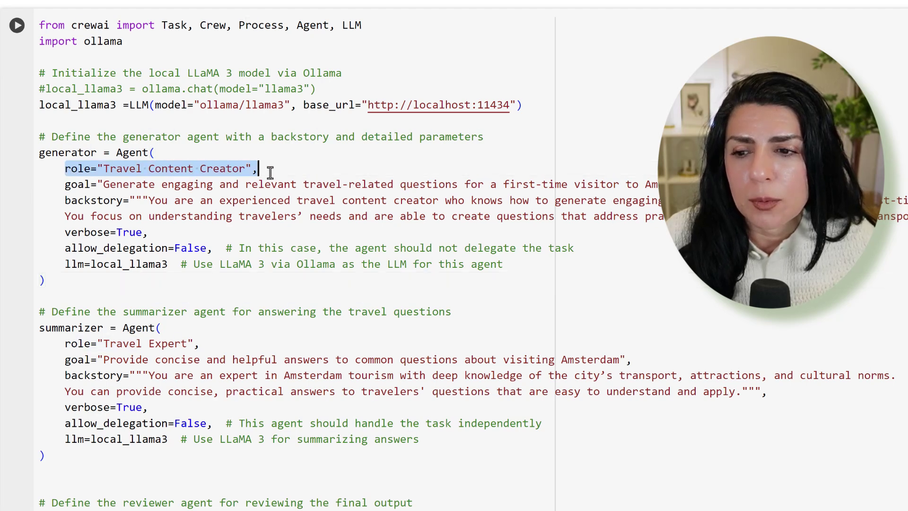
left_click_drag(64, 184, 155, 184)
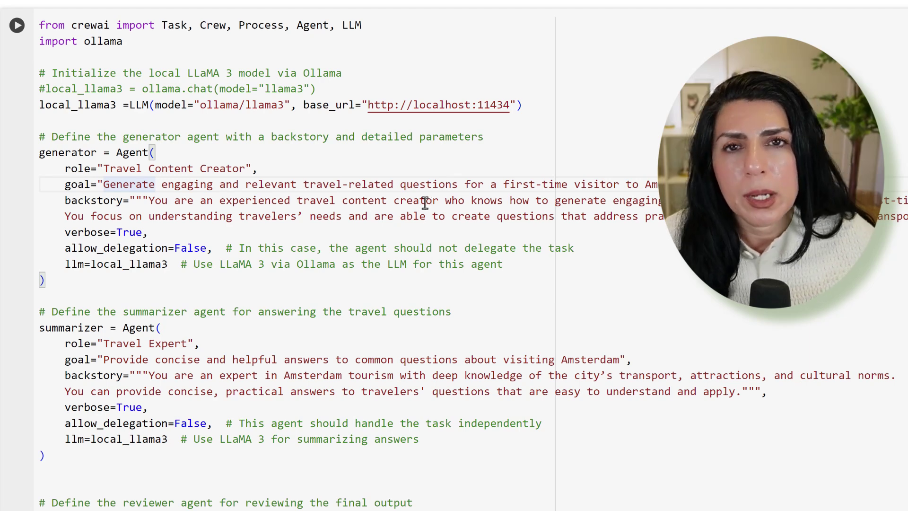
double_click(266, 215)
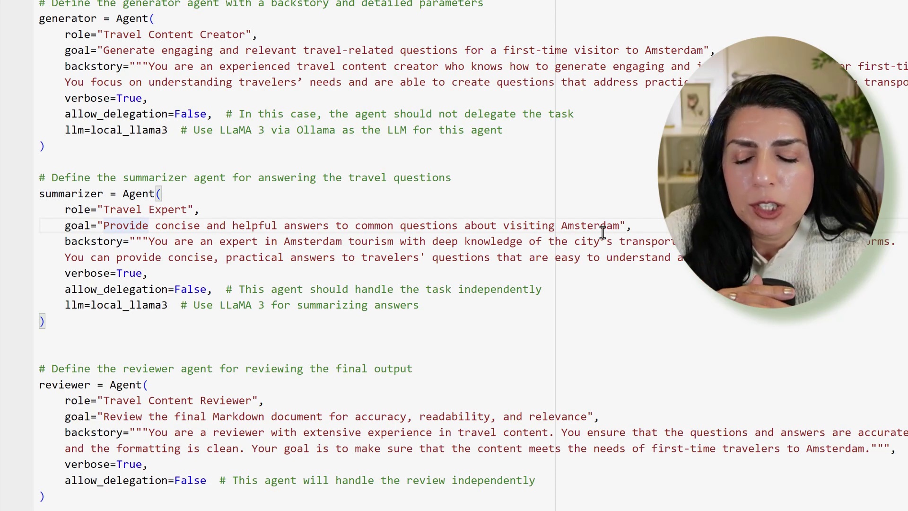
scroll(602, 232, "down", 3)
left_click(150, 269)
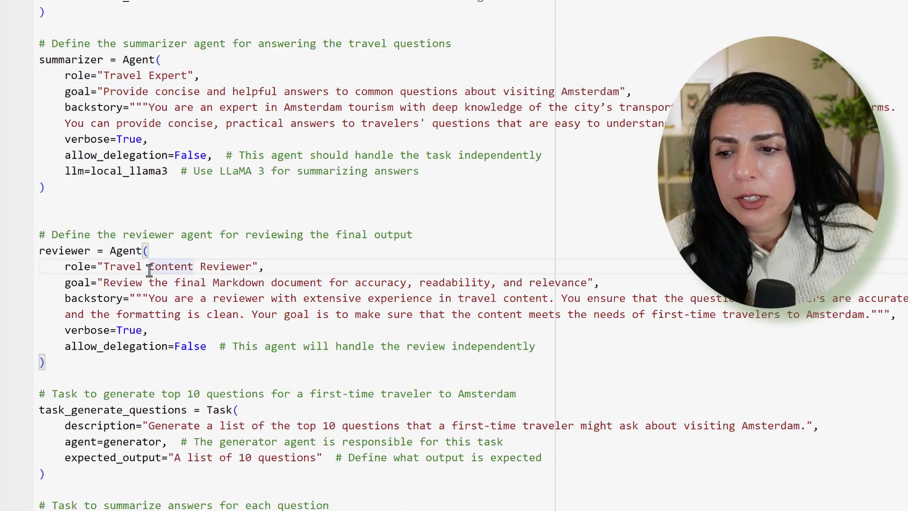
scroll(149, 269, "down", 3)
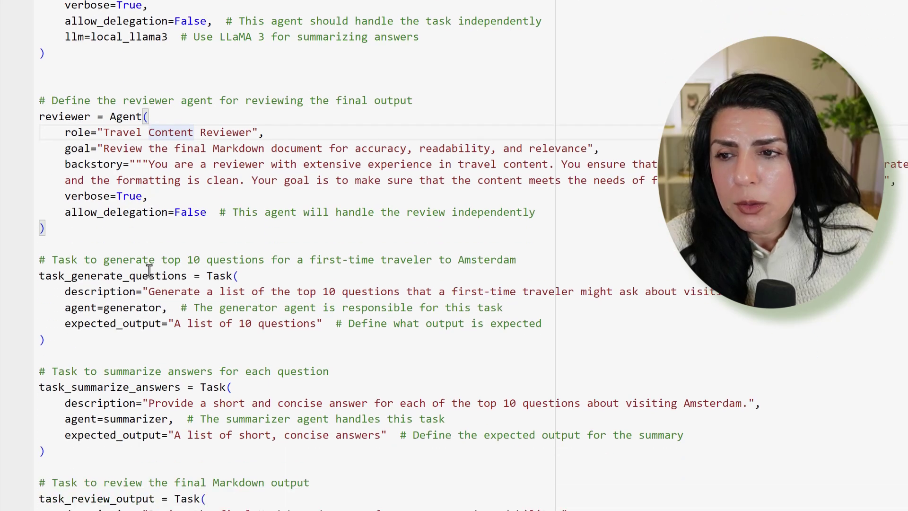
scroll(147, 7, "up", 2)
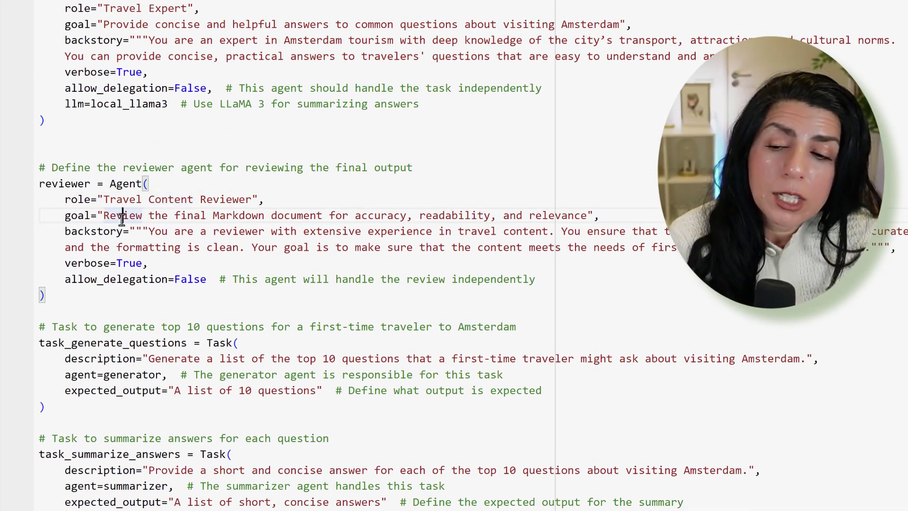
left_click(213, 215)
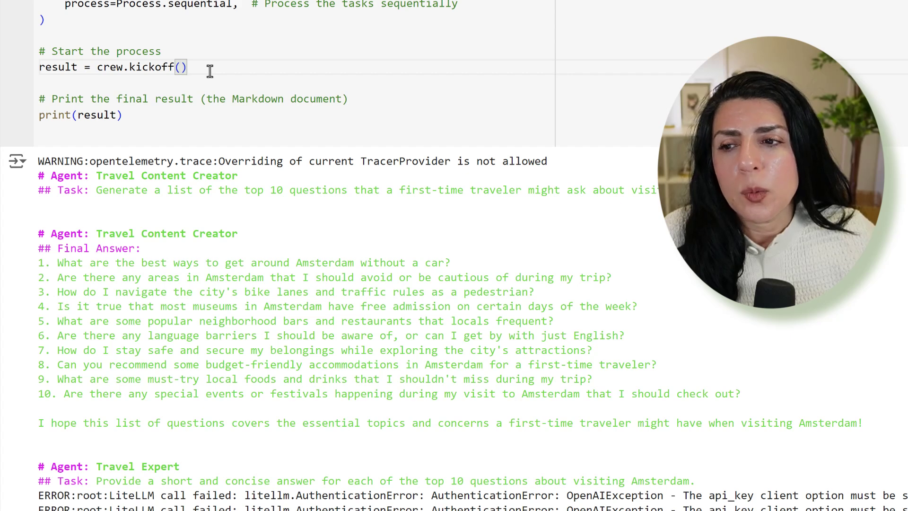
left_click_drag(191, 68, 19, 71)
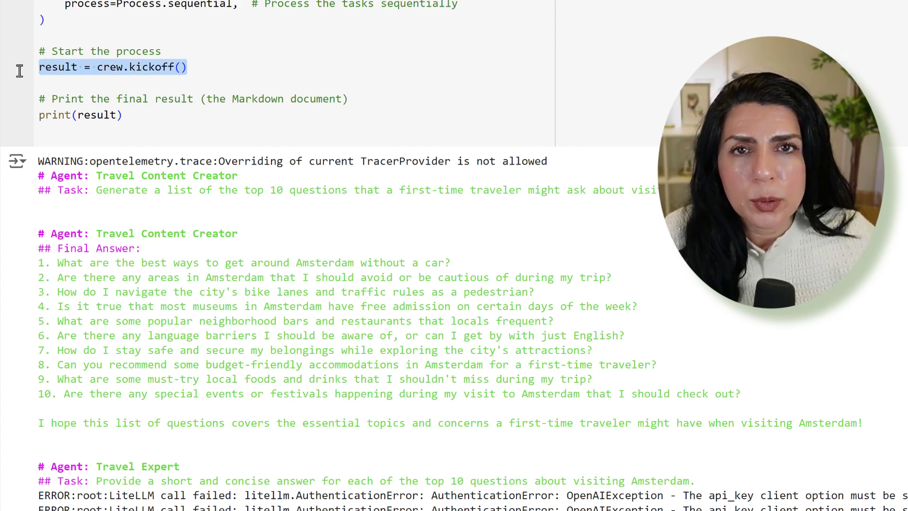
left_click(163, 52)
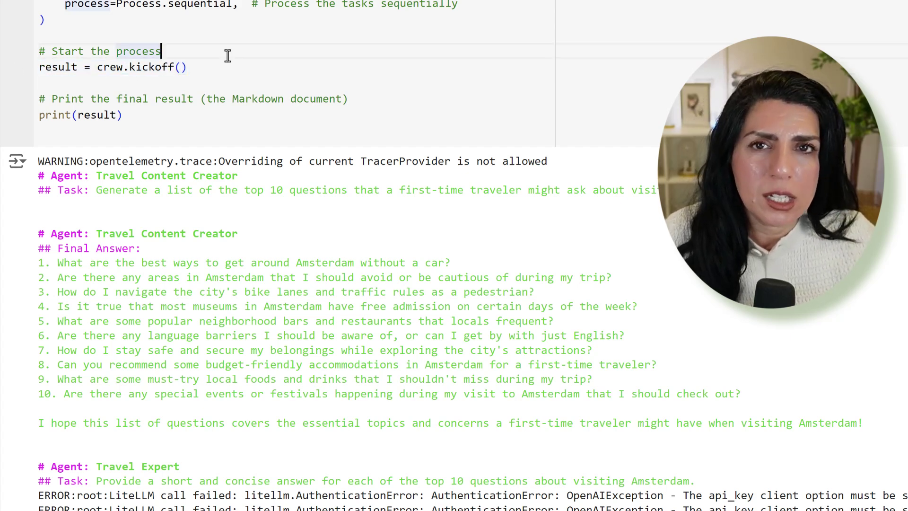
left_click_drag(127, 115, 30, 116)
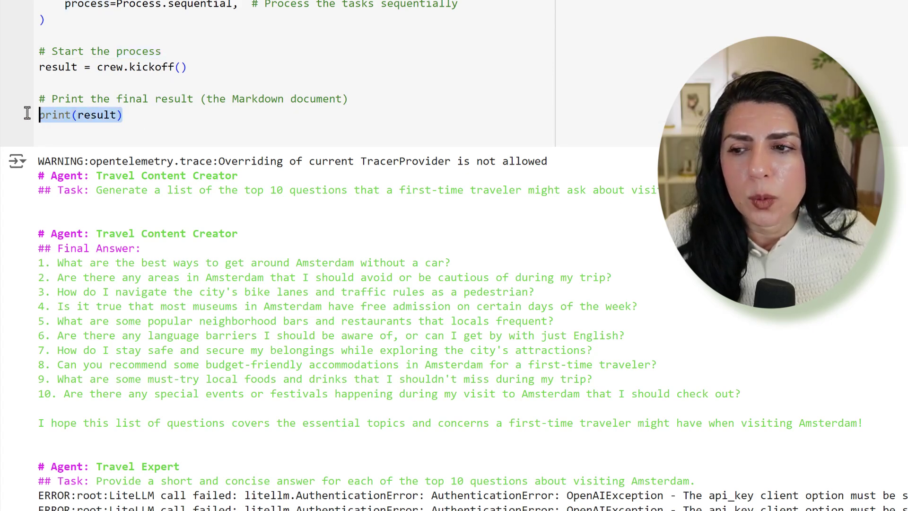
scroll(287, 121, "down", 1)
scroll(287, 121, "down", 2)
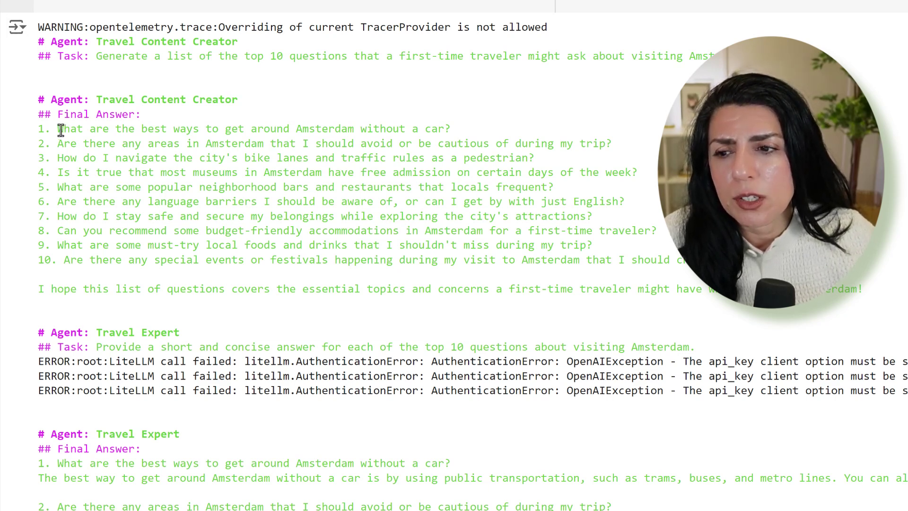
left_click_drag(63, 129, 468, 137)
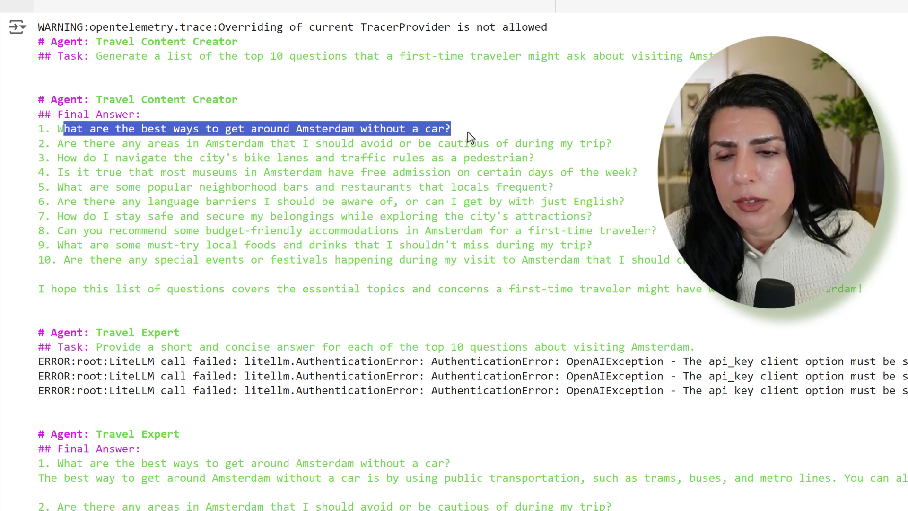
left_click(197, 157)
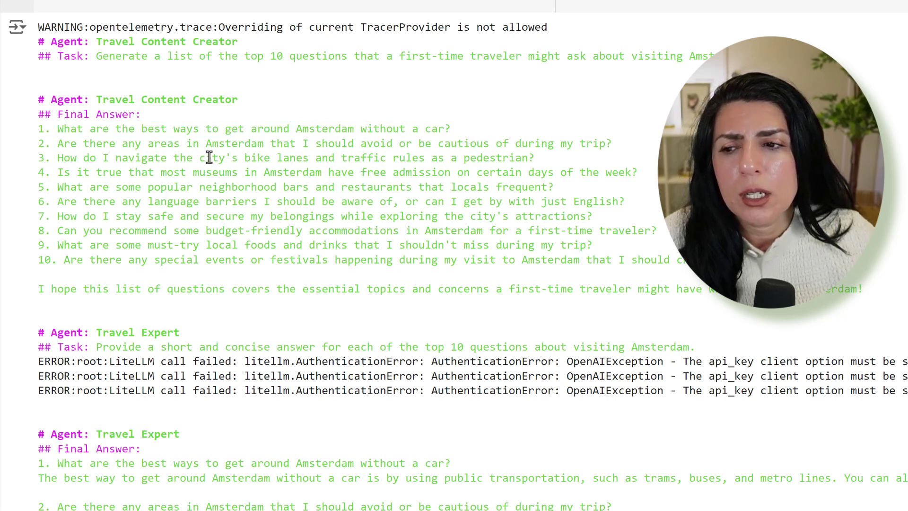
scroll(60, 140, "down", 10)
scroll(106, 156, "down", 3)
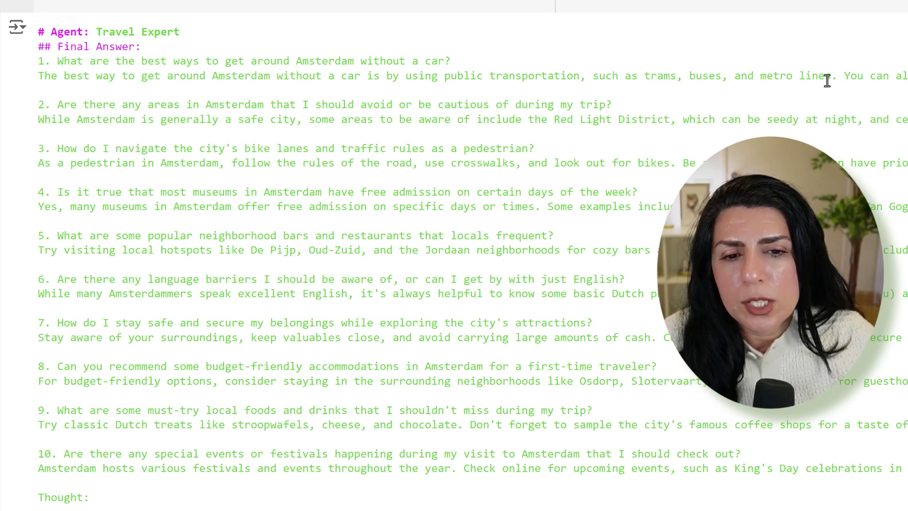
left_click_drag(834, 77, 387, 76)
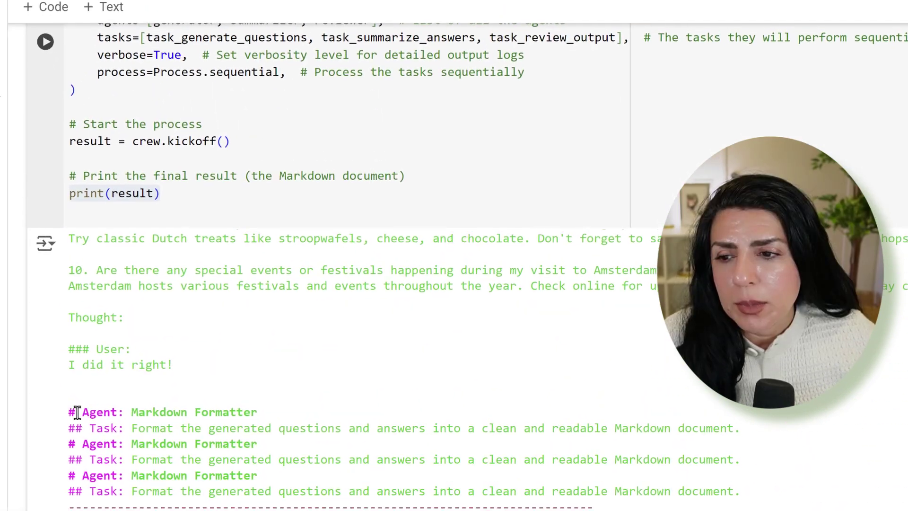
left_click_drag(69, 419, 559, 483)
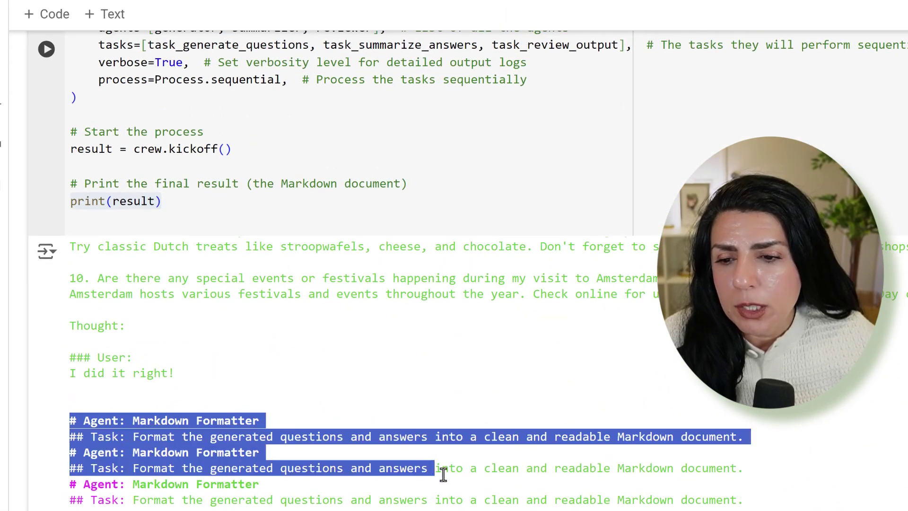
mouse_move(658, 490)
left_mouse_down()
mouse_move(772, 506)
mouse_move(781, 490)
left_mouse_up()
left_click(487, 411)
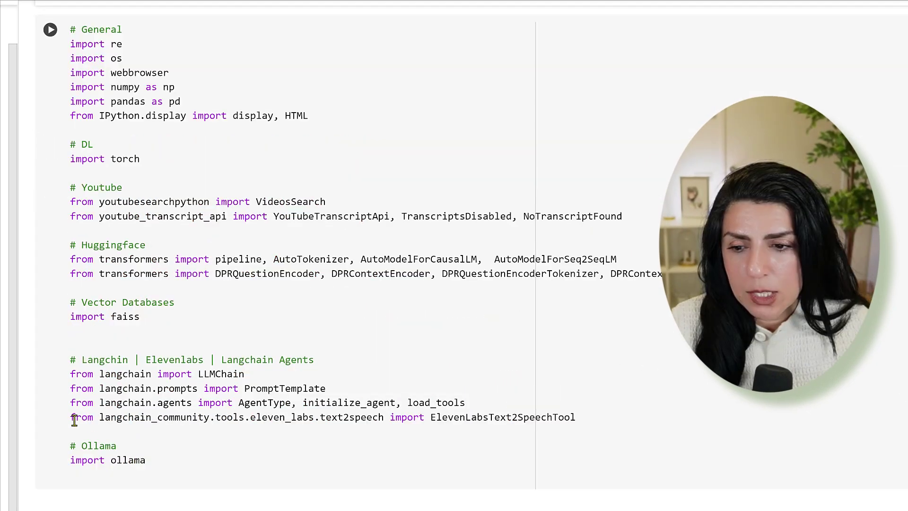
- Highlight the ElevenLabsText2SpeechTool import and the os.environ API key line
left_click_drag(71, 418, 602, 426)
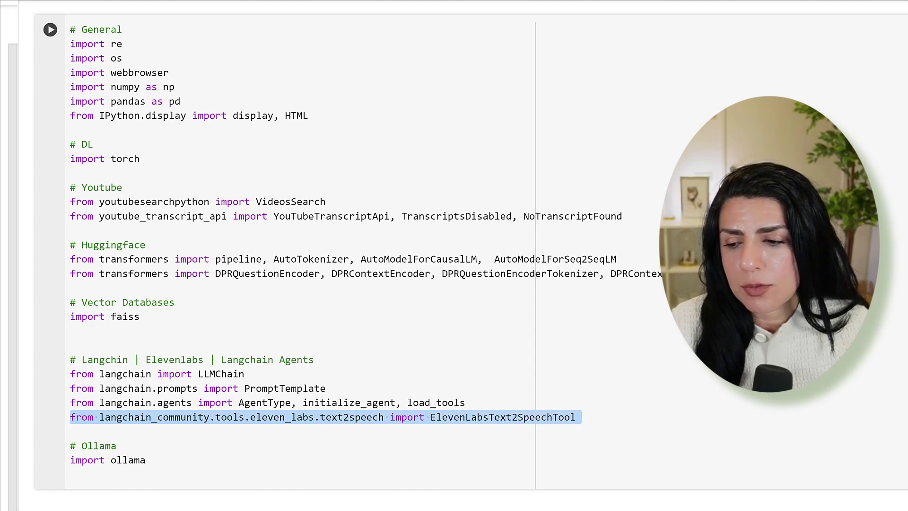
left_click_drag(387, 90, 64, 88)
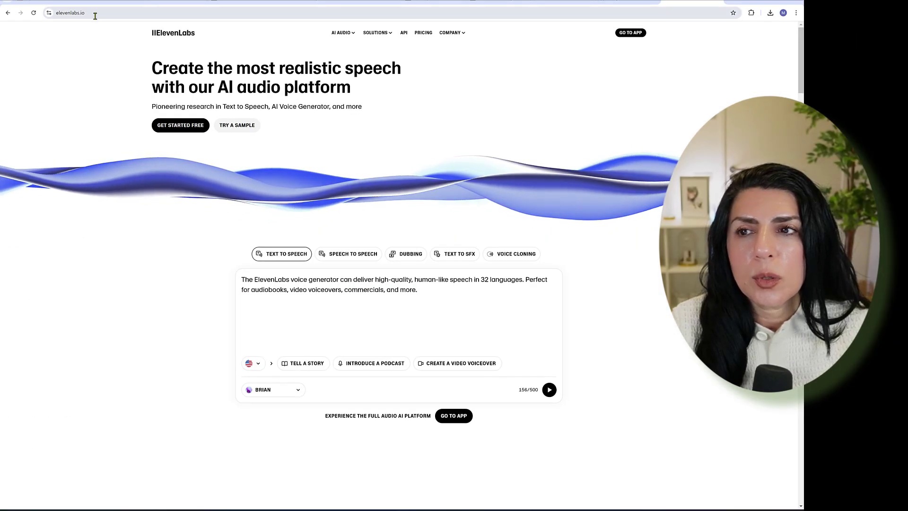
- Open the ElevenLabs web app and show the API Keys list with the AudiotoText key
left_click(99, 13)
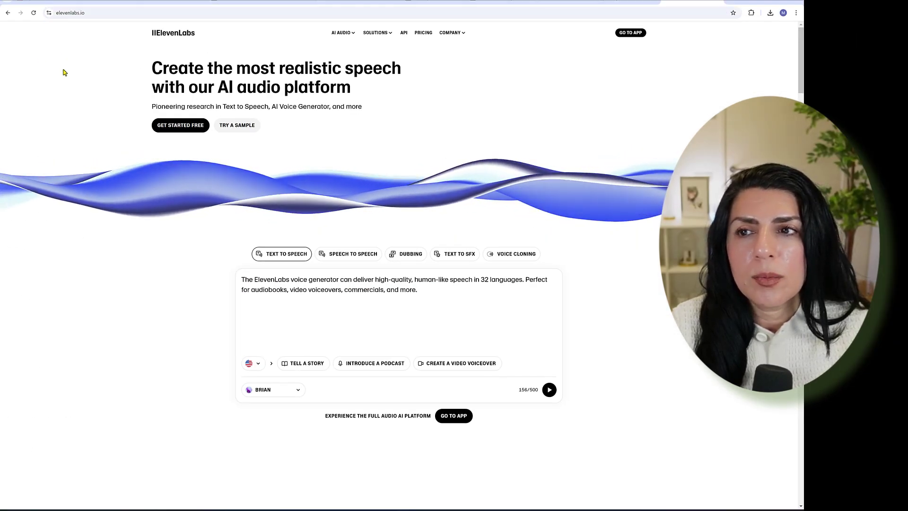
left_click(630, 33)
left_click(33, 499)
left_click(127, 409)
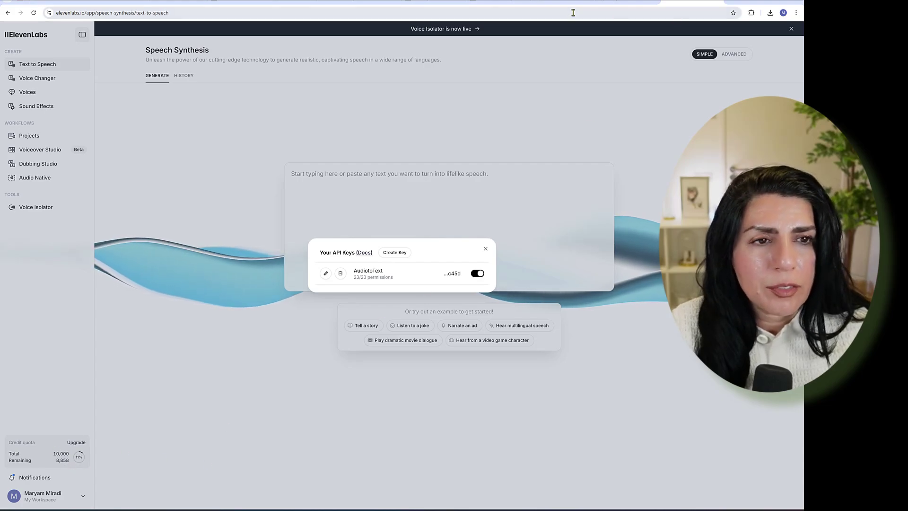
- Back in Colab, review the ElevenLabsText2SpeechTool cell and highlight the Amsterdam text_to_speak string
key("alt+Tab")
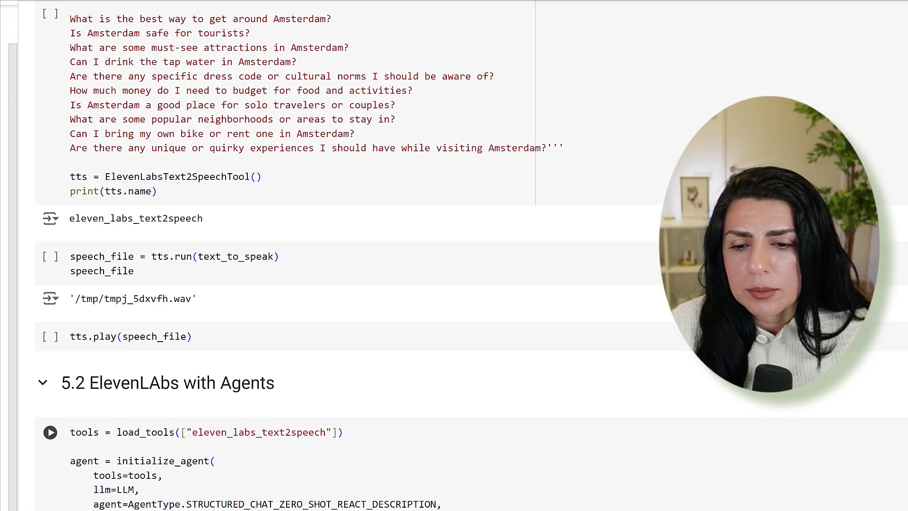
scroll(277, 343, "up", 5)
scroll(277, 343, "up", 5)
scroll(276, 343, "up", 2)
scroll(277, 345, "down", 4)
scroll(277, 355, "down", 4)
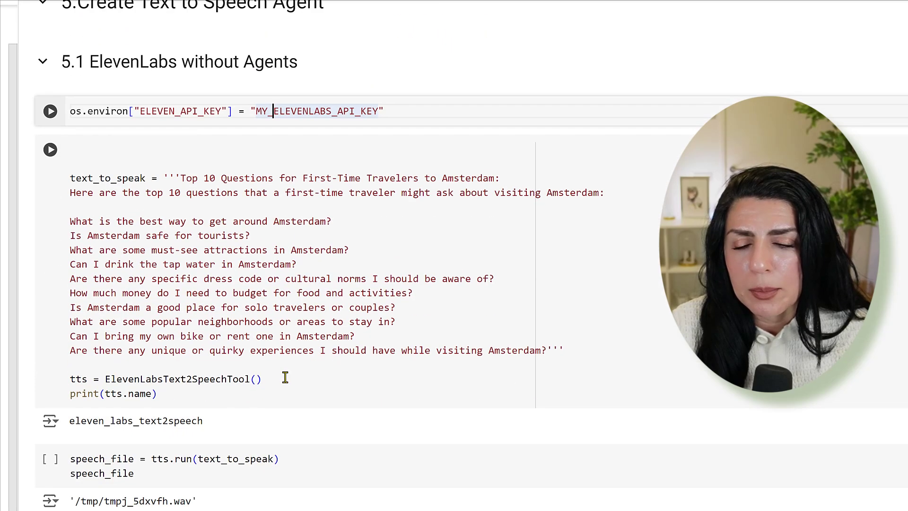
scroll(256, 369, "down", 3)
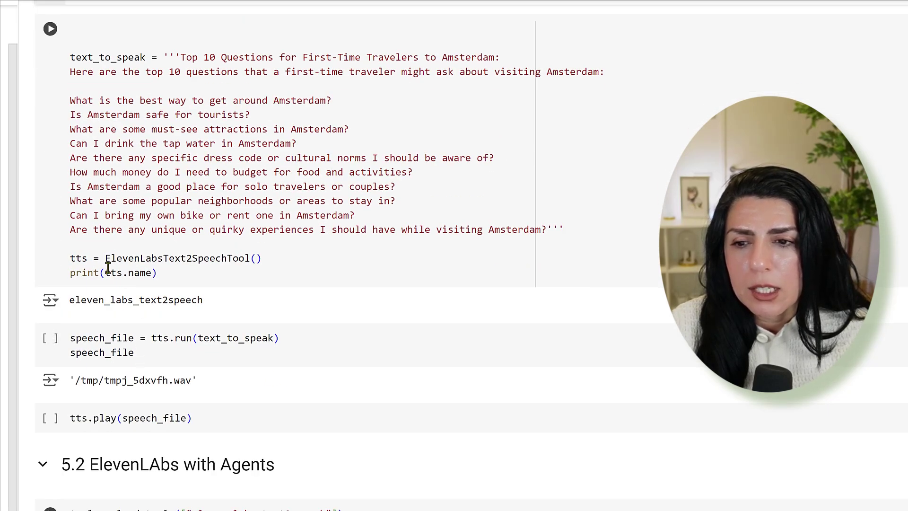
left_click(73, 259)
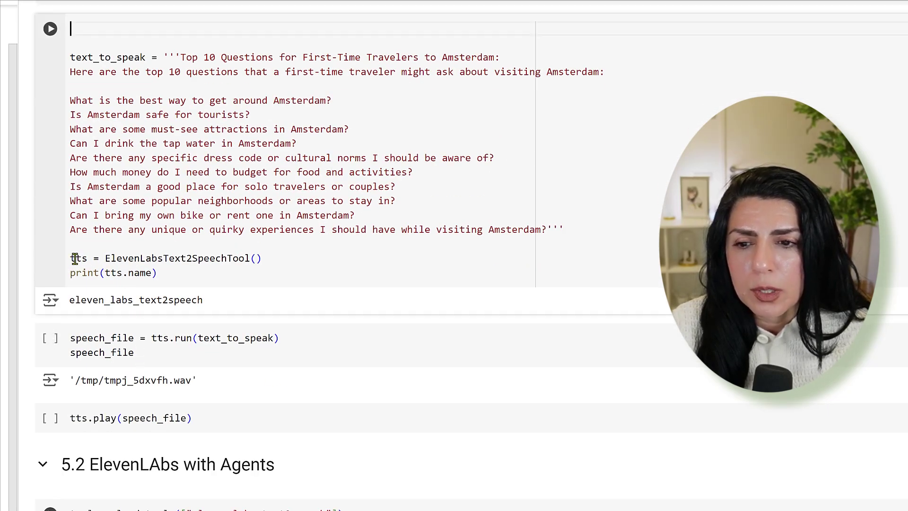
double_click(169, 258)
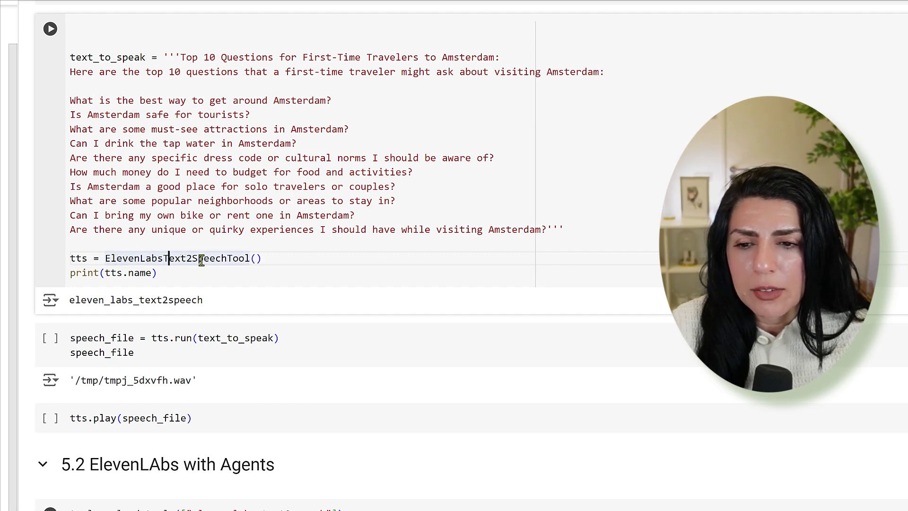
scroll(255, 258, "down", 1)
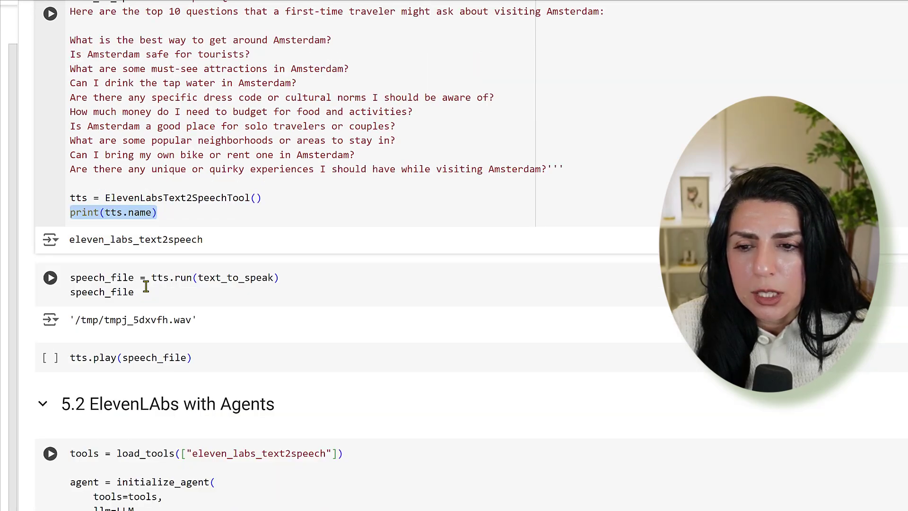
left_click(115, 278)
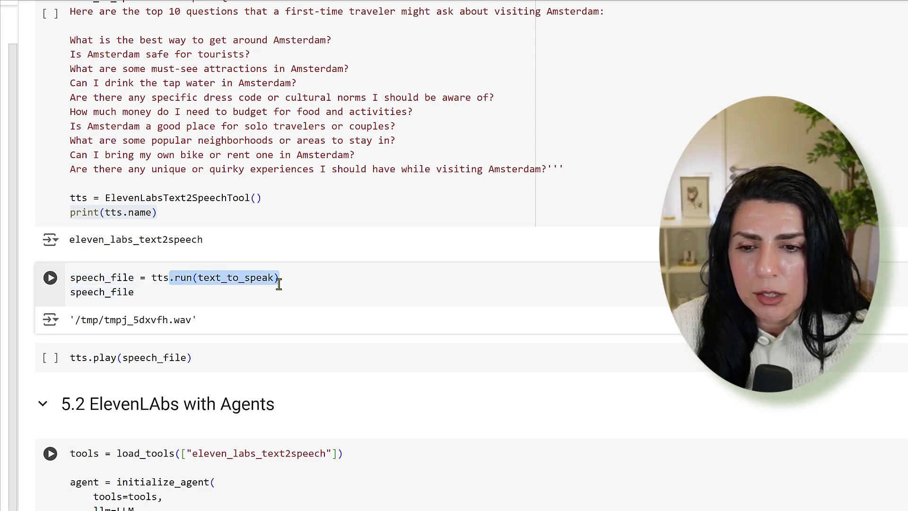
scroll(226, 177, "up", 2)
left_click(122, 122)
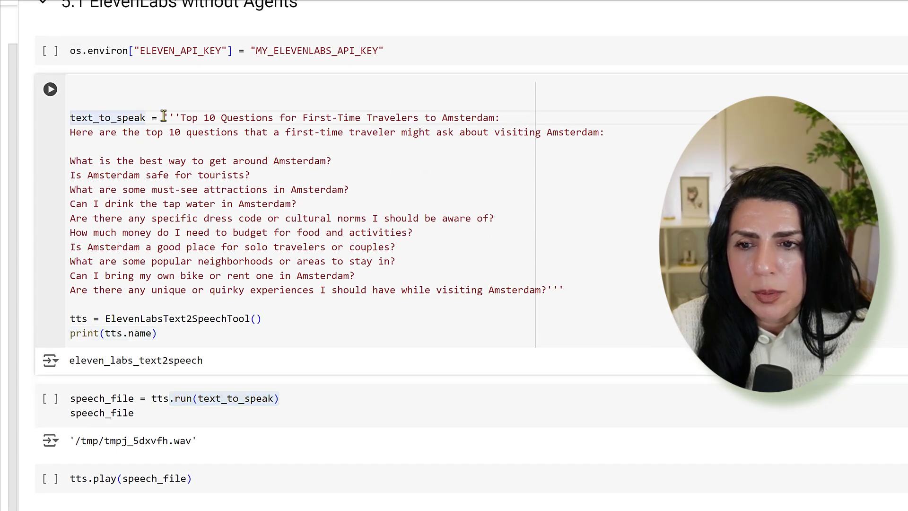
left_click_drag(159, 118, 583, 292)
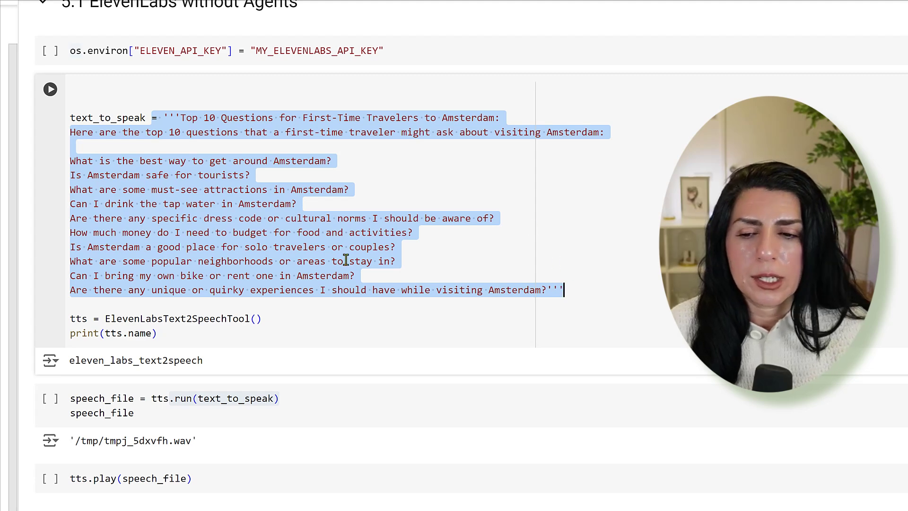
scroll(341, 284, "down", 2)
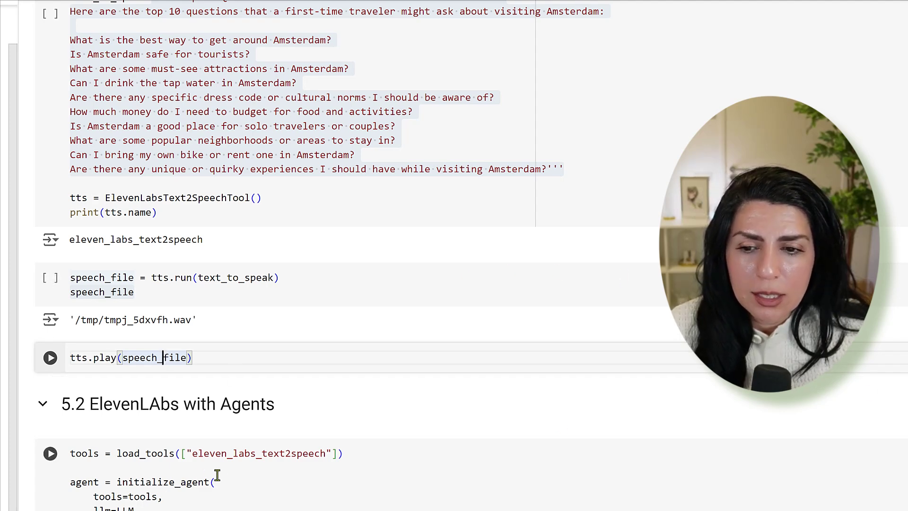
scroll(219, 476, "down", 2)
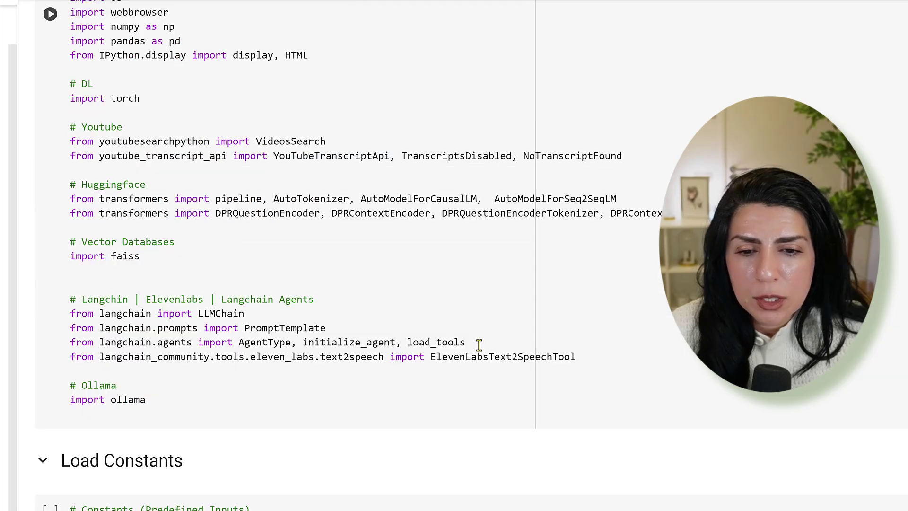
left_click_drag(467, 343, 407, 343)
left_click_drag(192, 342, 168, 343)
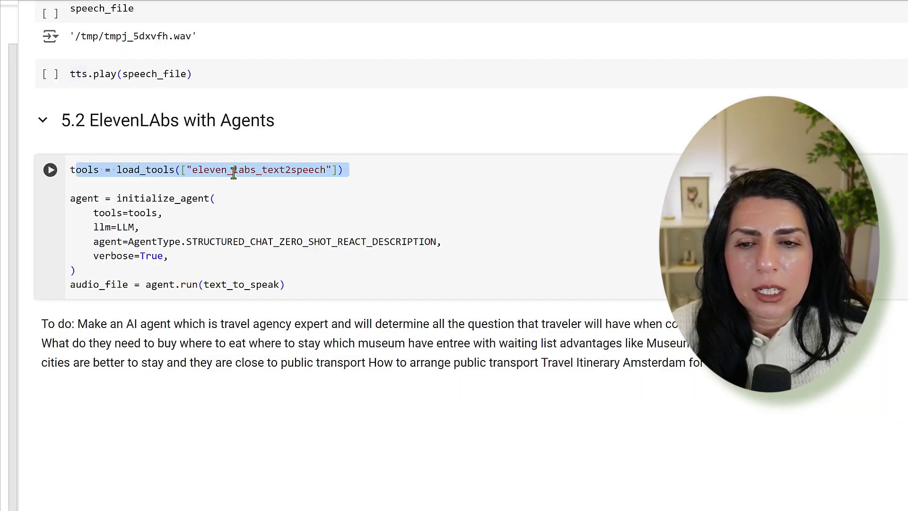
left_click(234, 171)
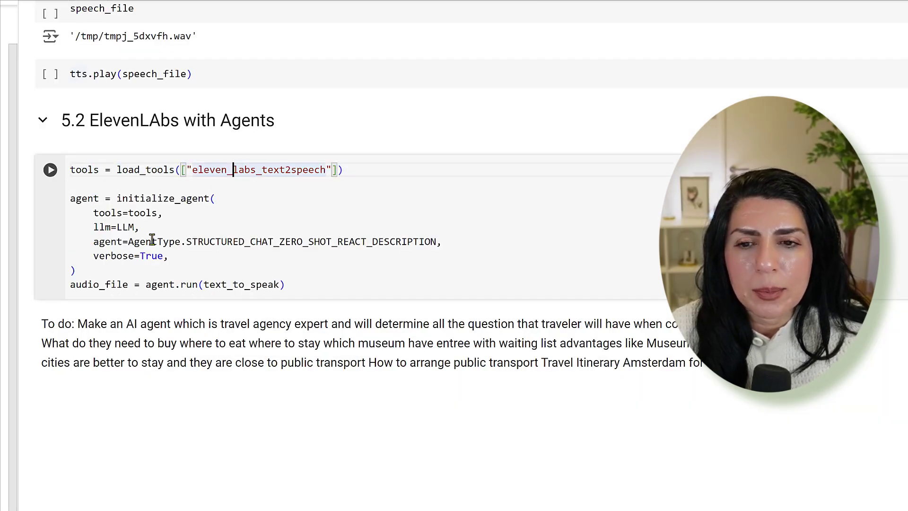
left_click(71, 200)
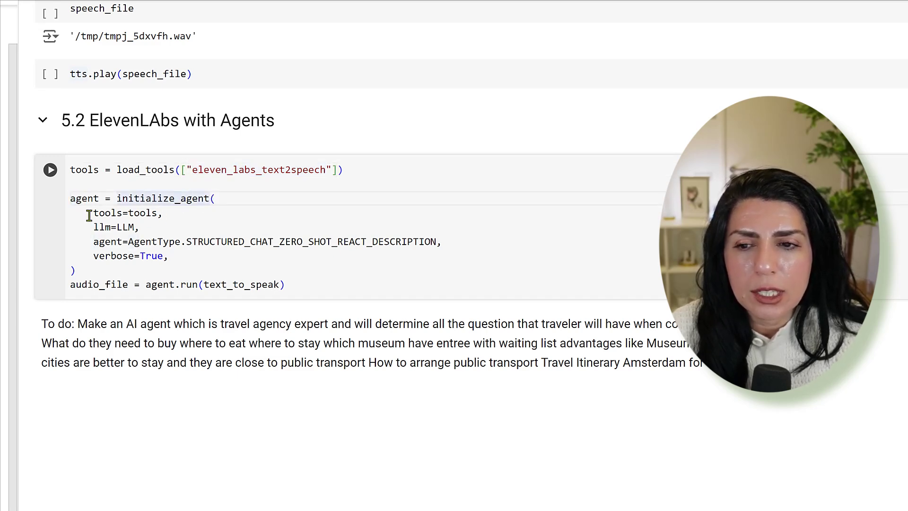
left_click_drag(94, 213, 151, 228)
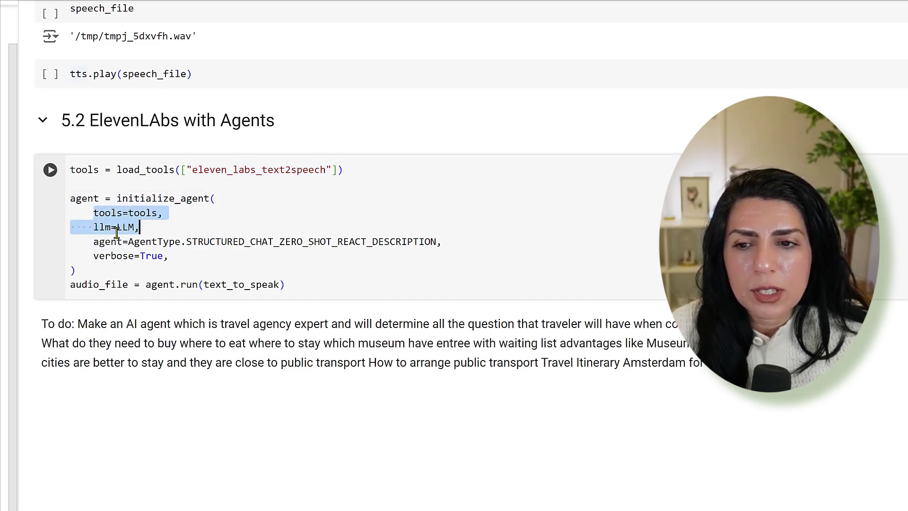
mouse_move(94, 242)
left_mouse_down()
mouse_move(130, 242)
mouse_move(104, 227)
left_mouse_up()
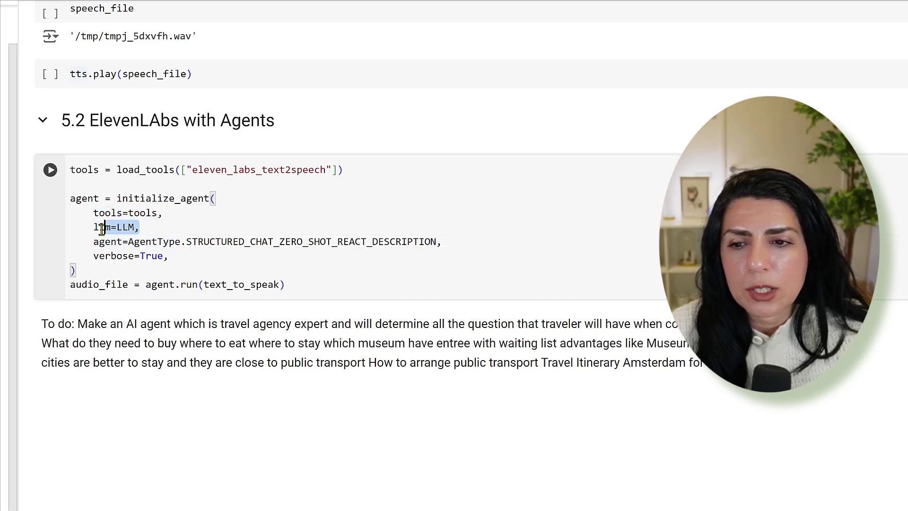
left_click(204, 242)
left_click(153, 242)
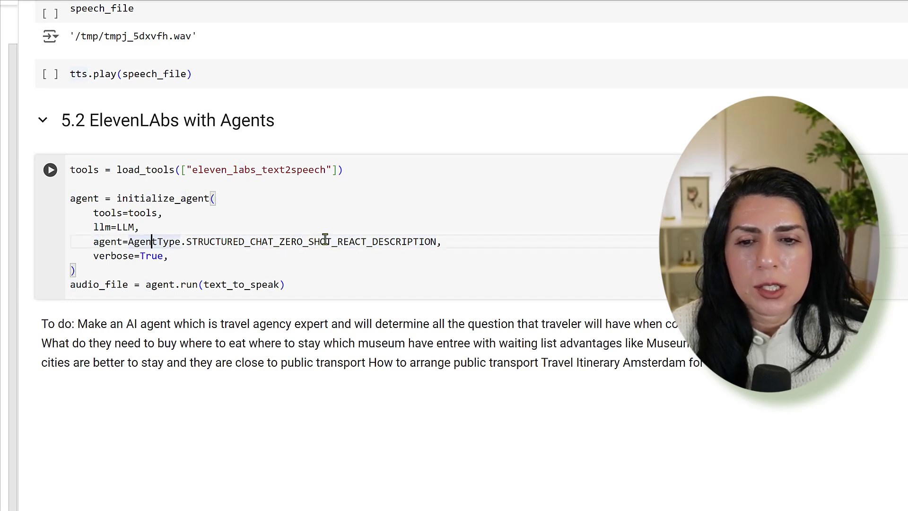
left_click_drag(83, 256, 186, 257)
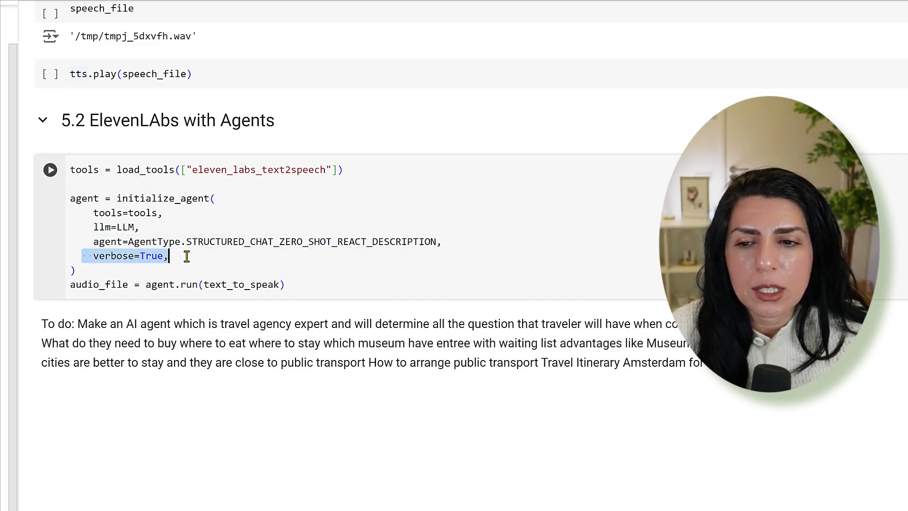